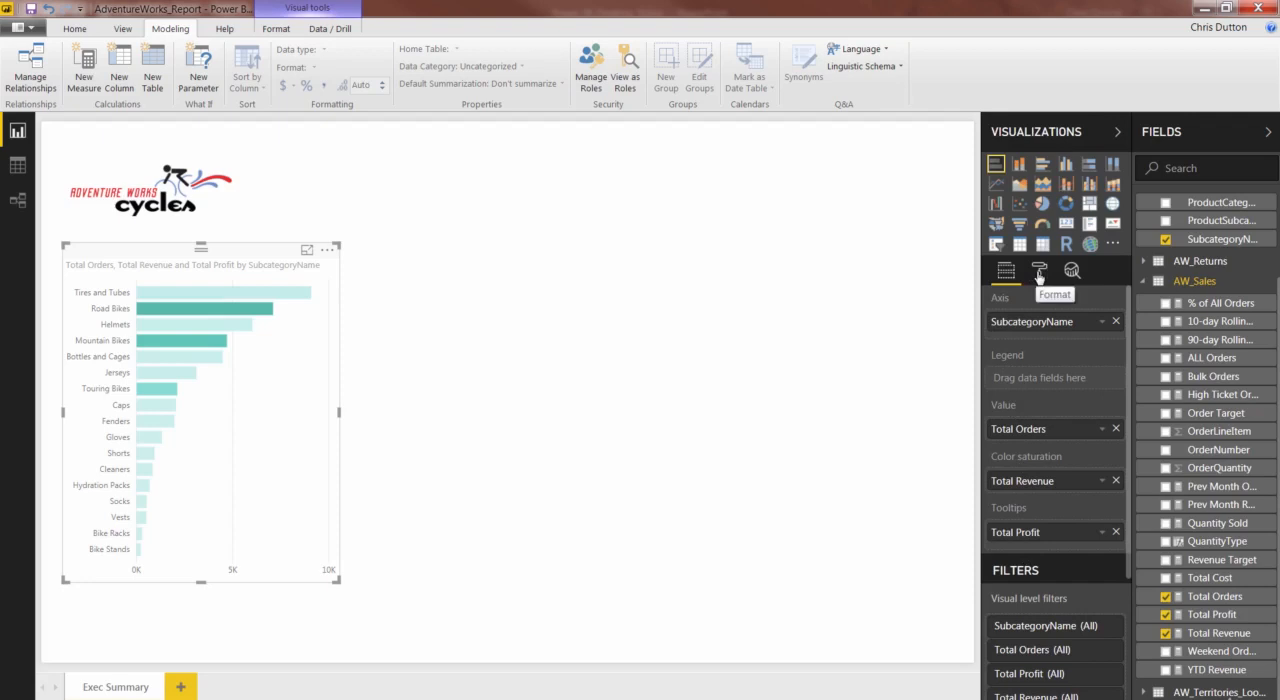
# - Review the bar chart's General formatting options for responsiveness, position, size and alt text
pyautogui.click(1039, 272)
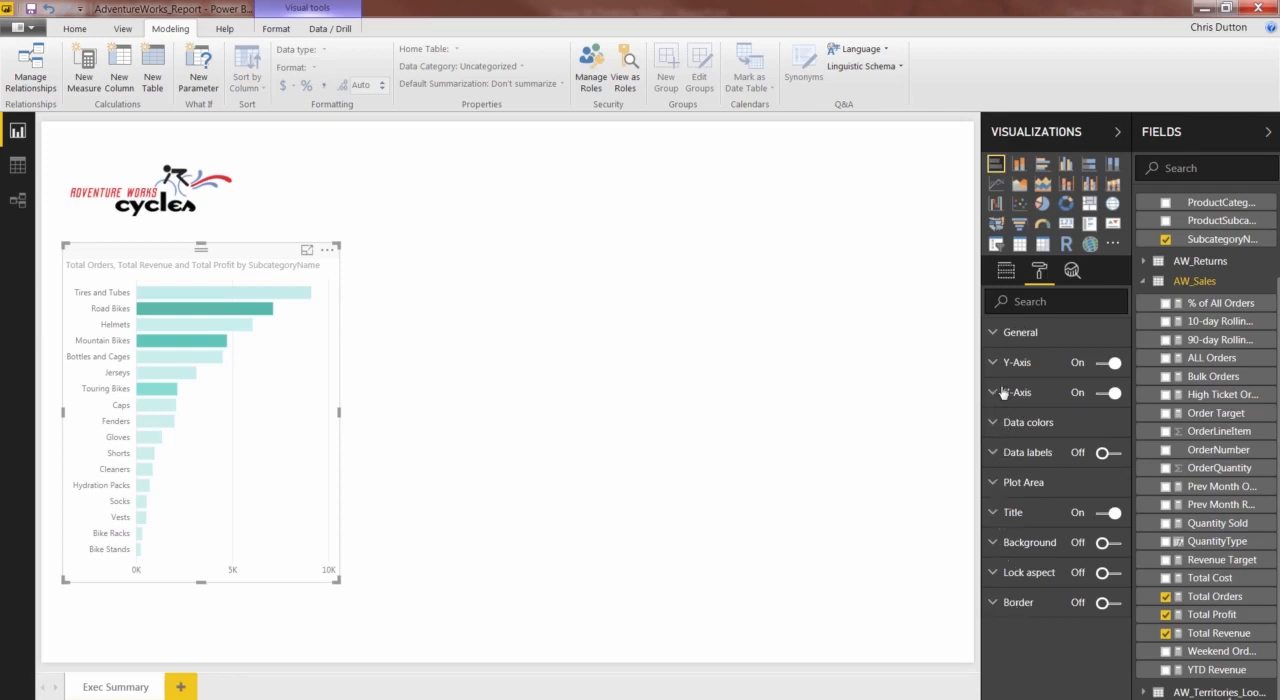
pyautogui.click(997, 343)
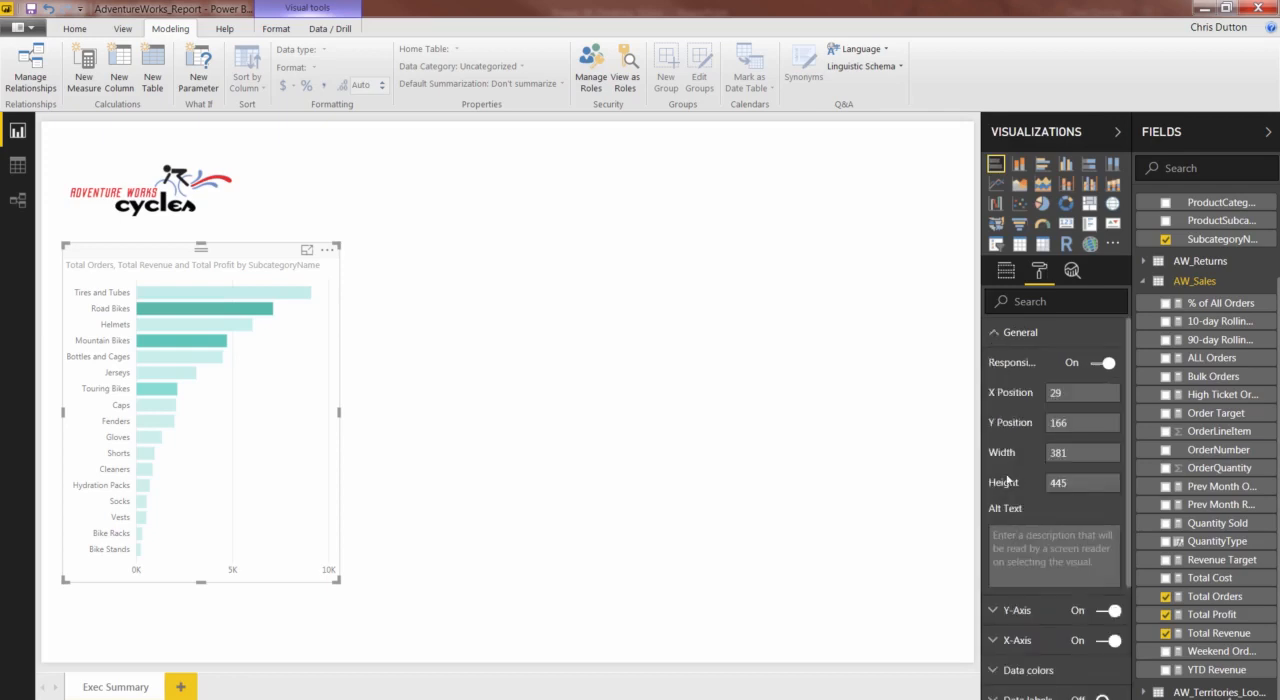
pyautogui.click(997, 336)
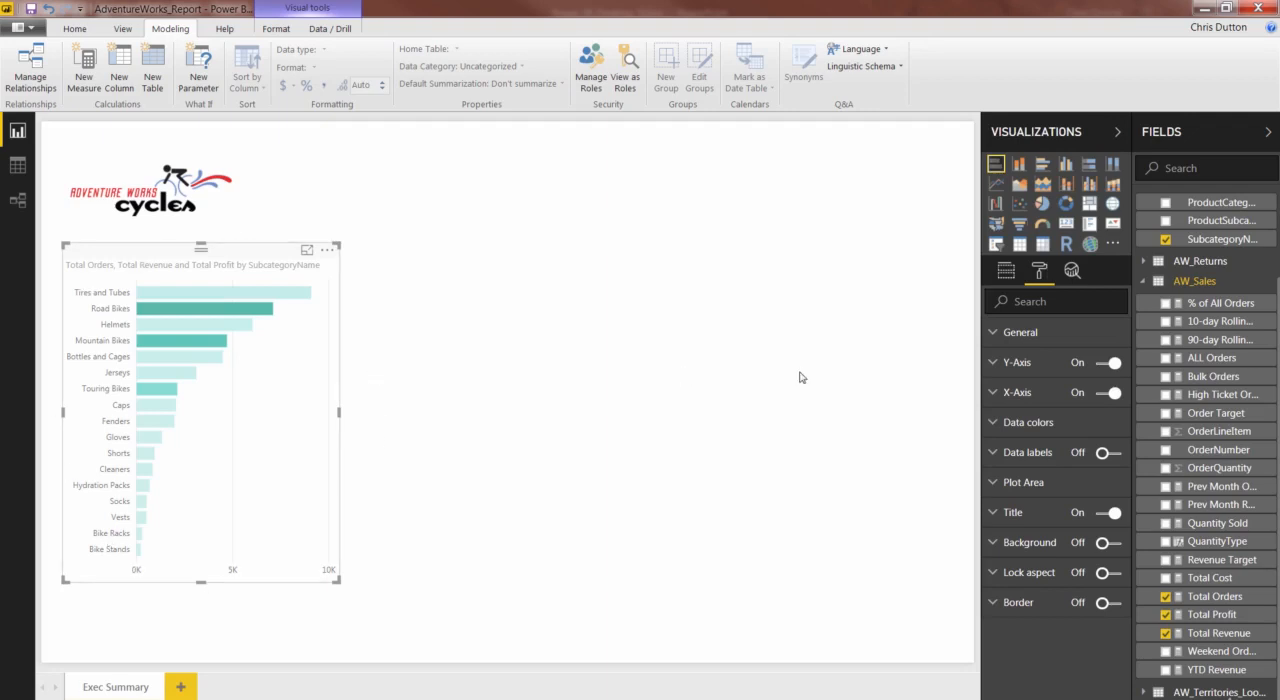
pyautogui.click(993, 336)
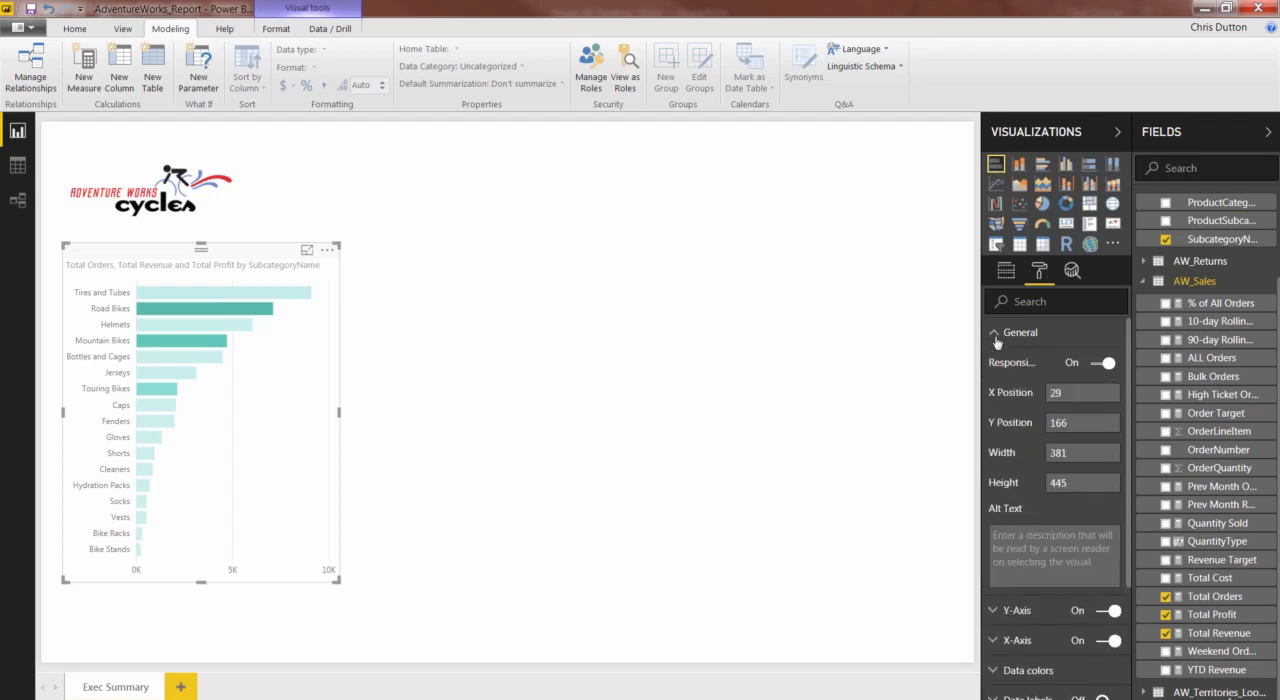
pyautogui.click(995, 335)
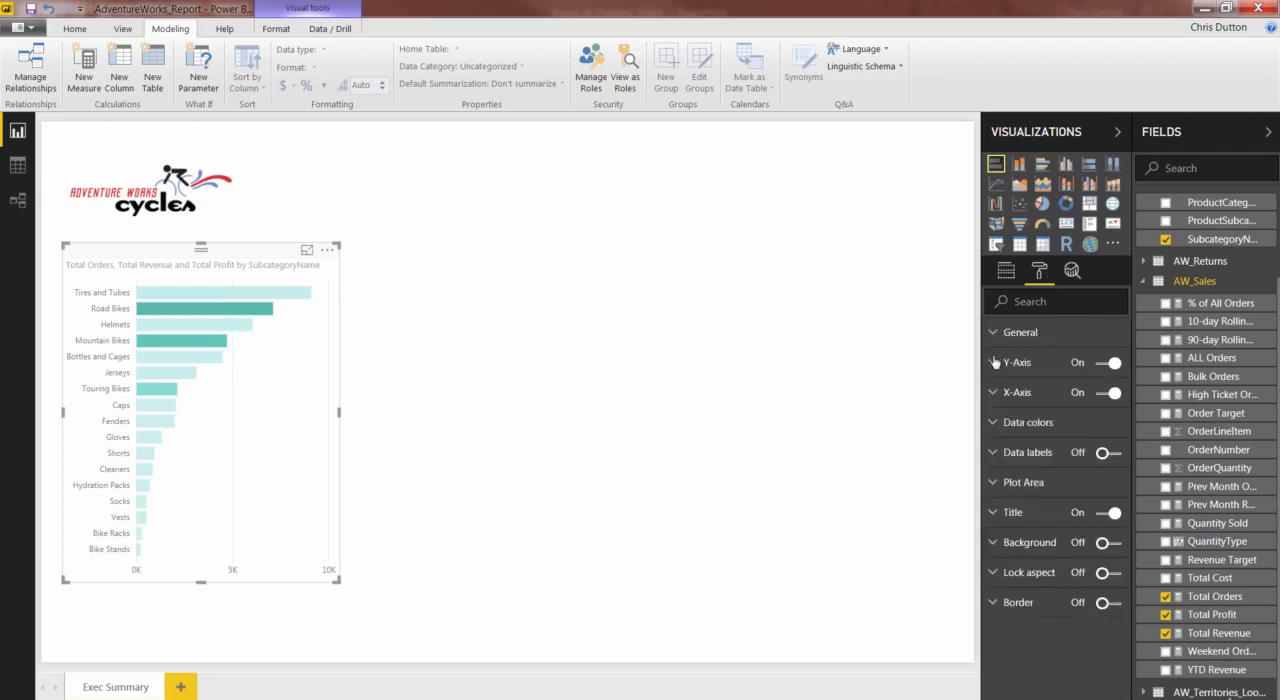
# - Open the bar chart's Y-Axis formatting options and move the chart to the right side of the report page
pyautogui.click(993, 366)
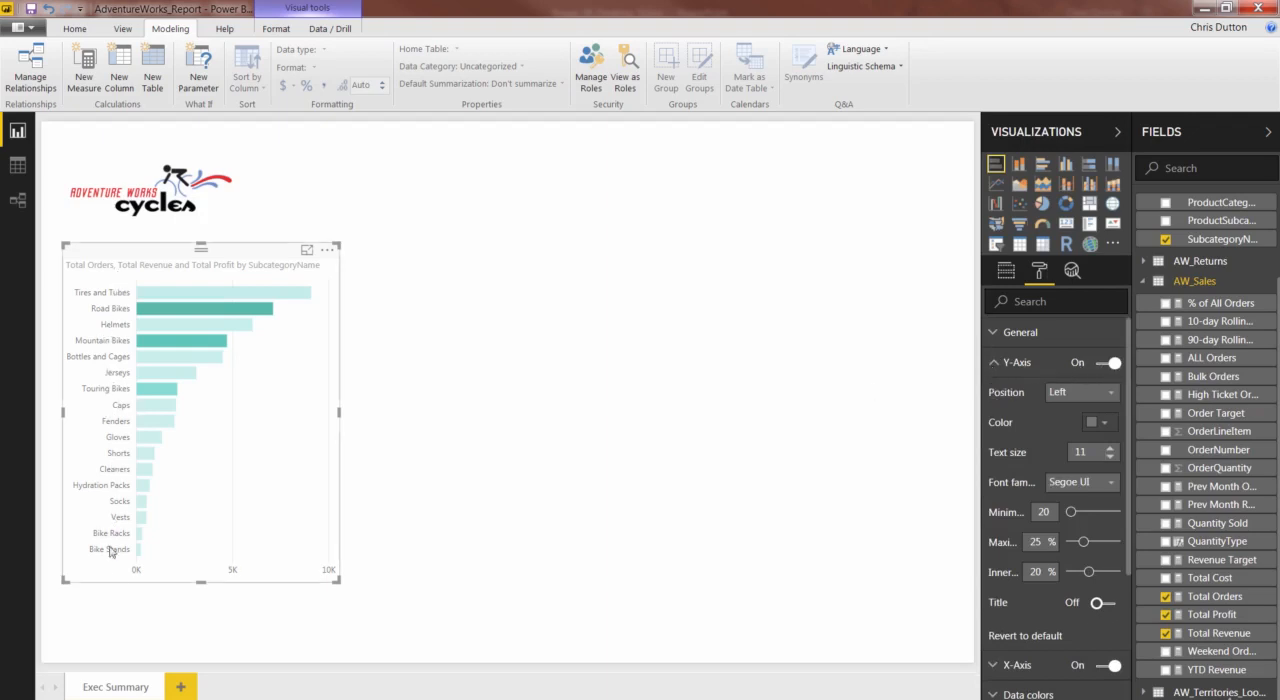
pyautogui.moveTo(193, 259); pyautogui.dragTo(762, 268)
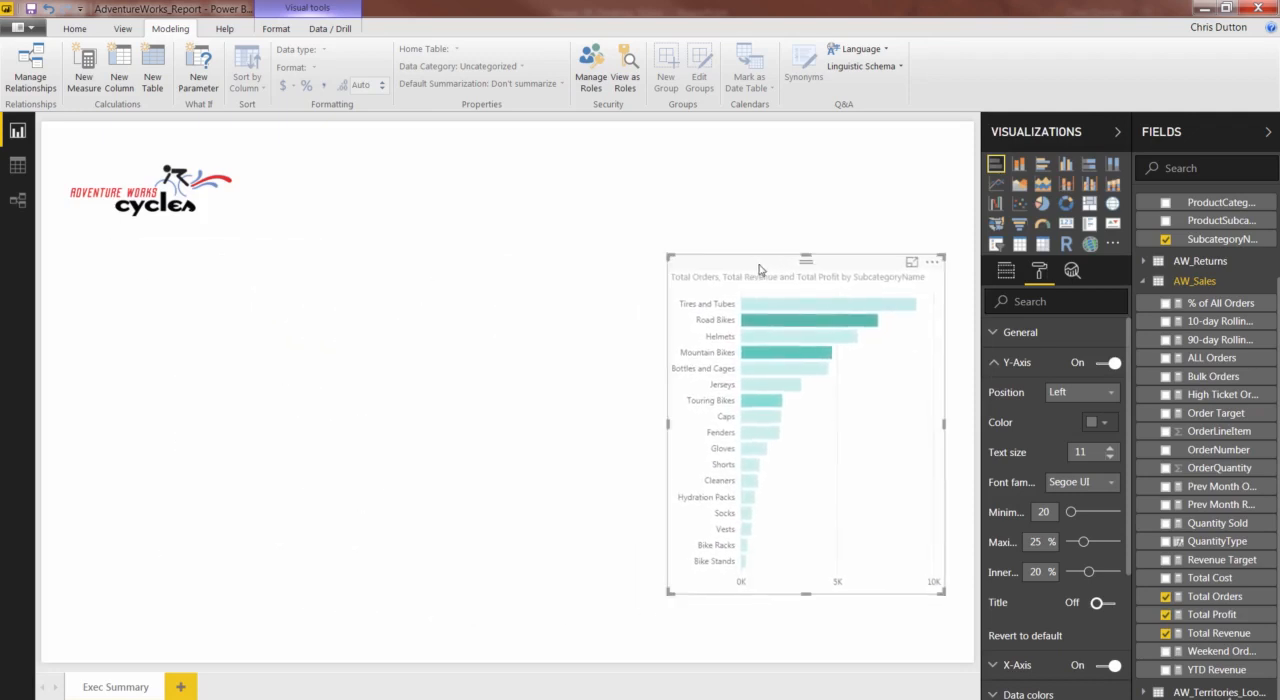
# - Try the bar chart without its Y-axis by switching the axis off and back on
pyautogui.click(1105, 364)
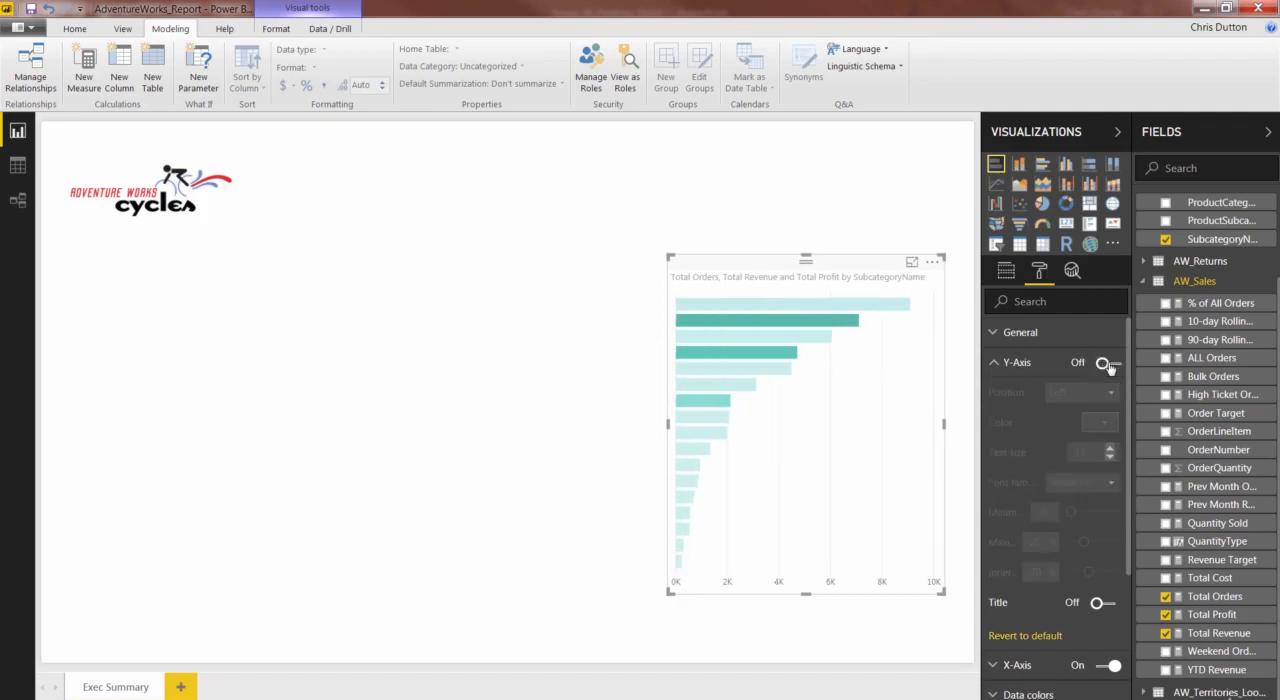
pyautogui.click(1108, 366)
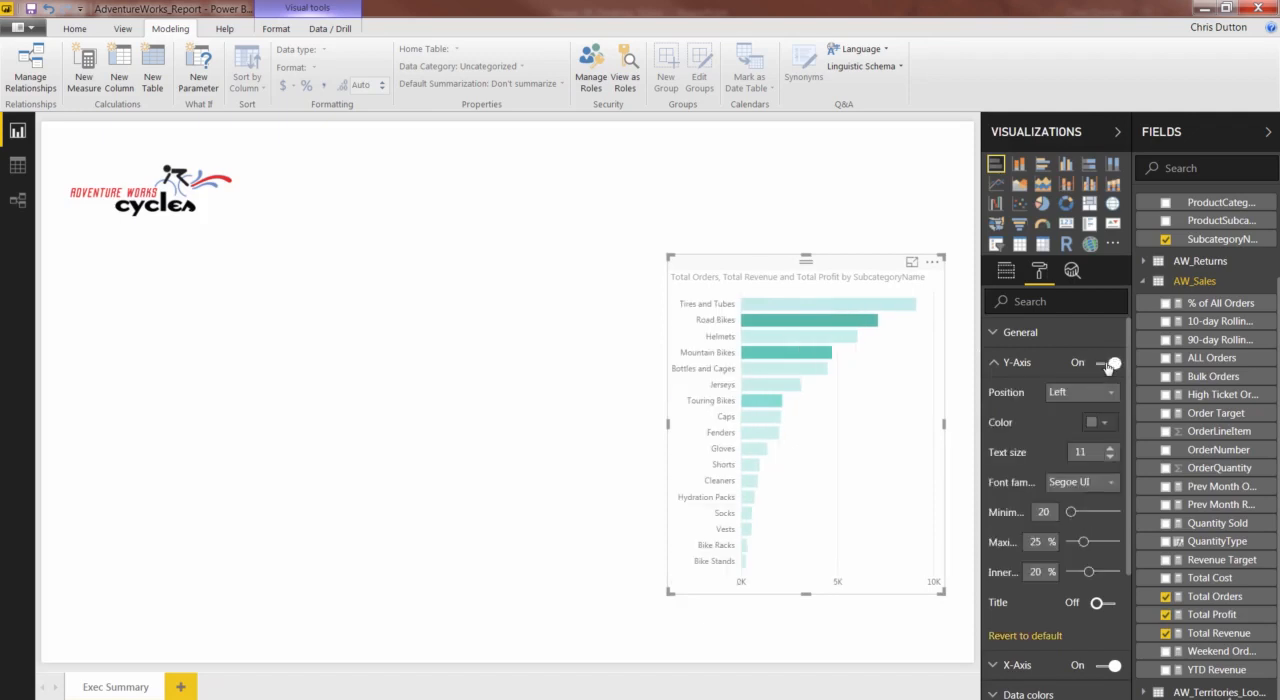
pyautogui.click(1108, 366)
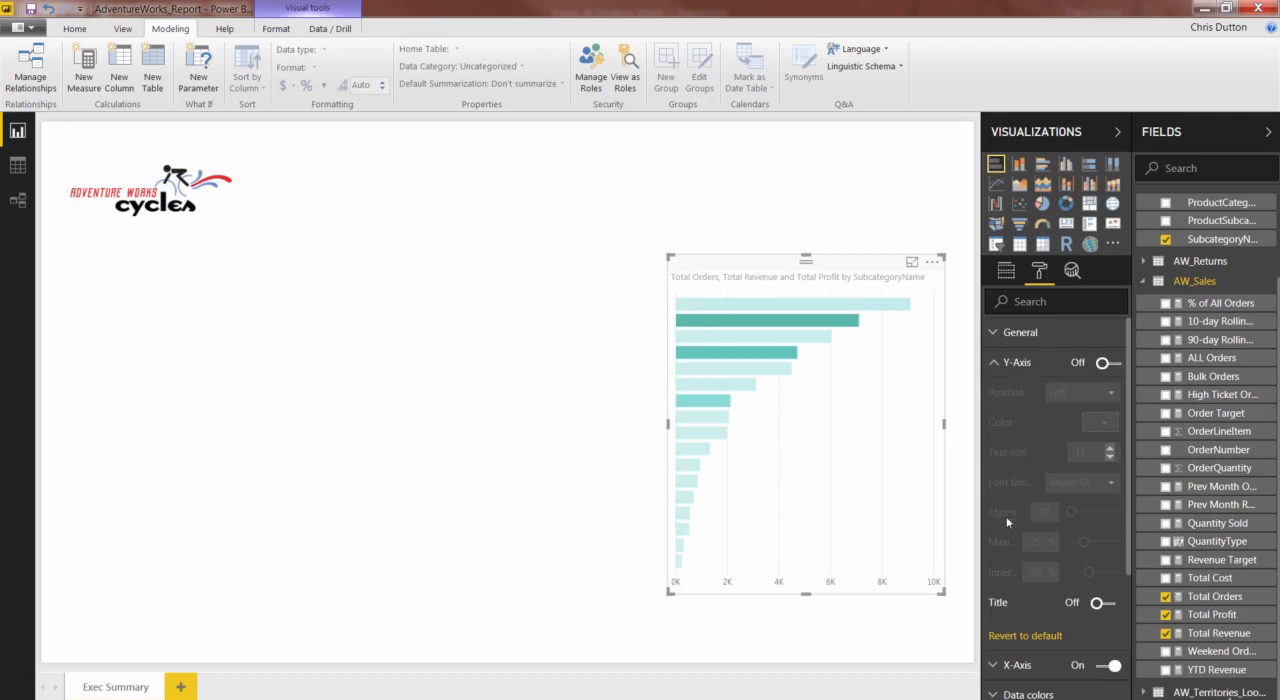
pyautogui.click(1110, 366)
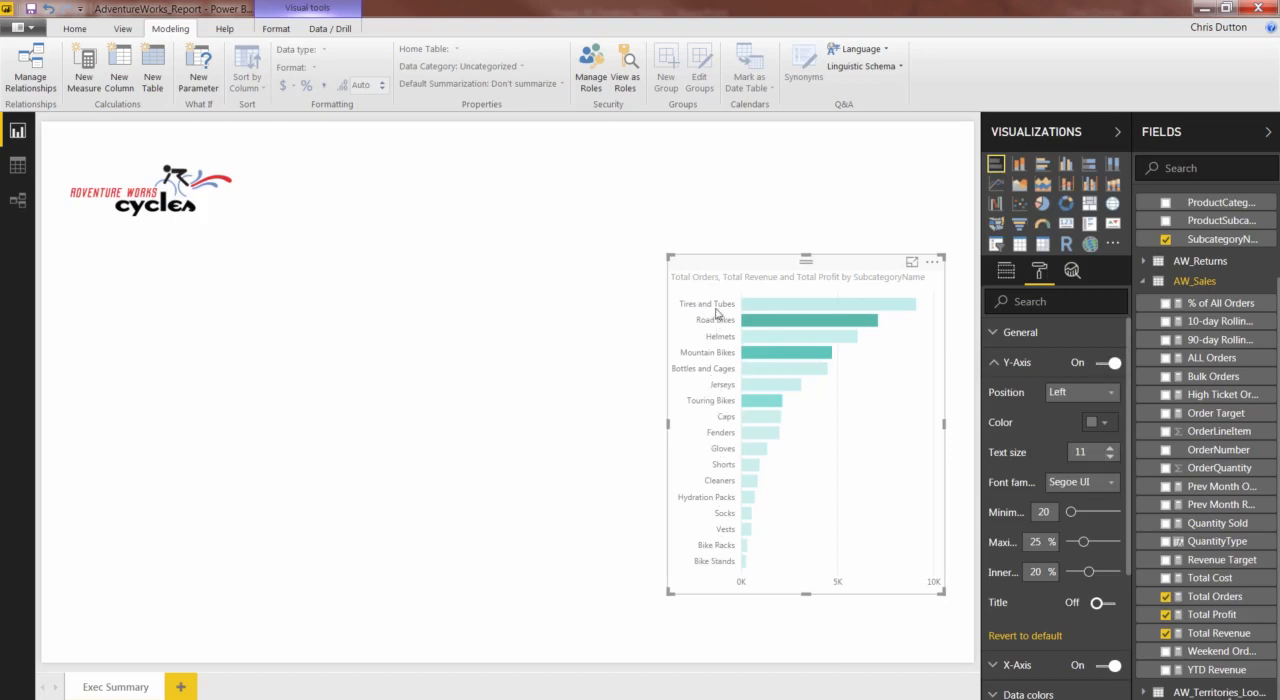
# - Try the Y-axis labels in the Right position and return them to Left
pyautogui.click(1070, 392)
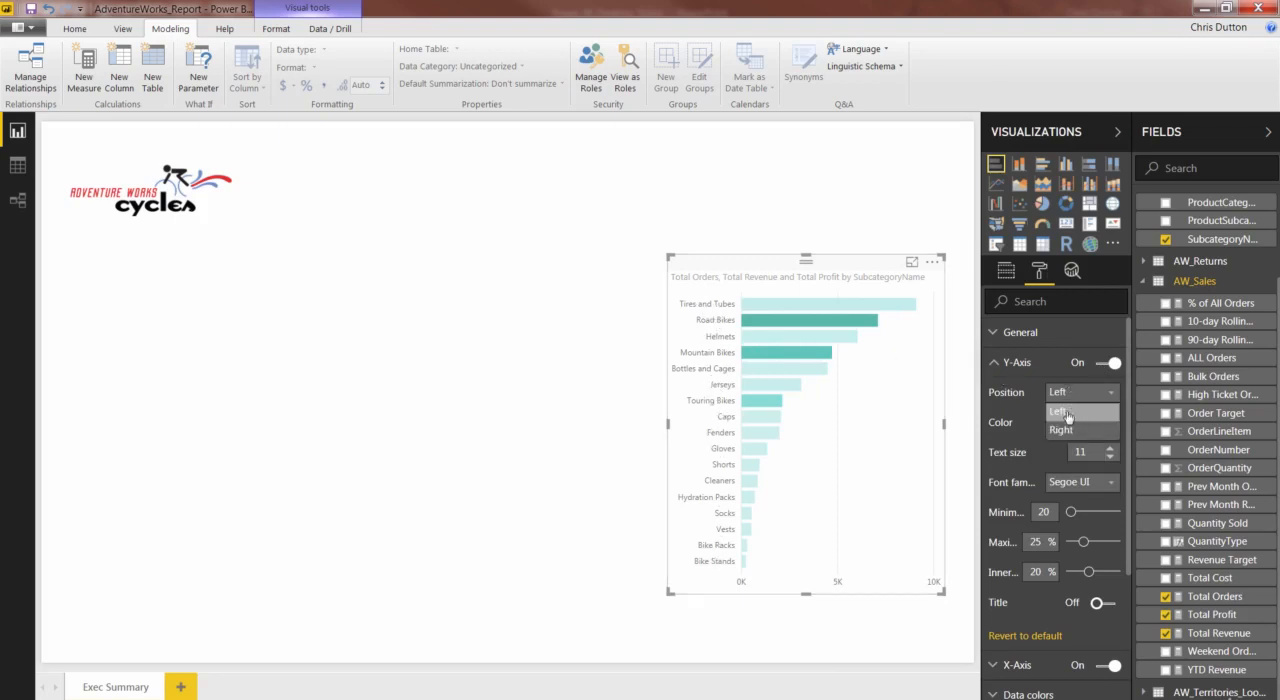
pyautogui.click(1067, 431)
pyautogui.click(1076, 393)
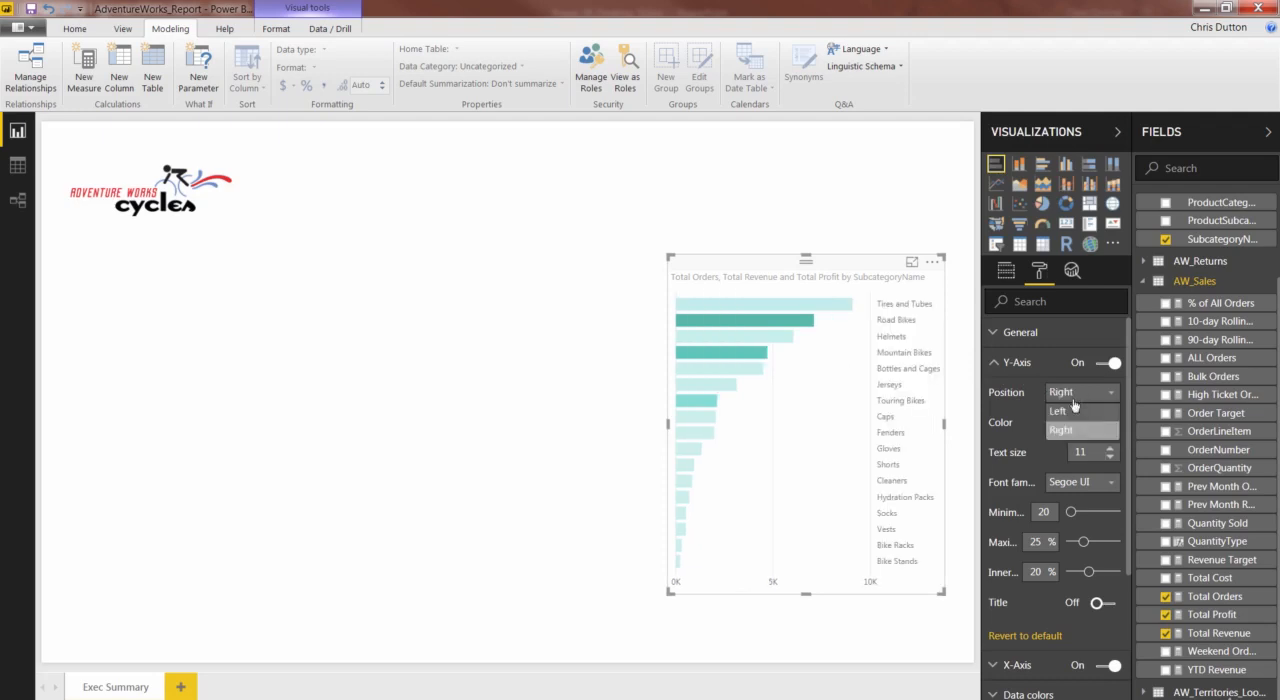
pyautogui.click(1067, 414)
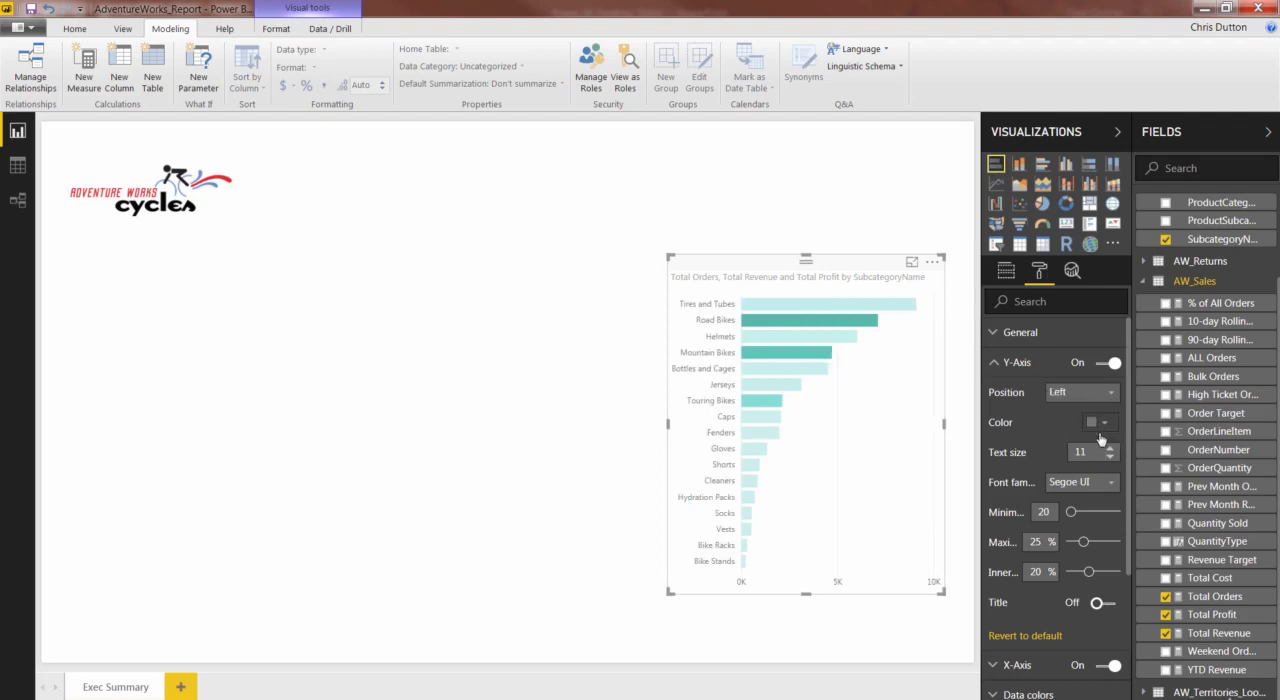
# - Set the Y-axis text size to 10 and widen the formatting area so the full setting names fit
pyautogui.click(1108, 458)
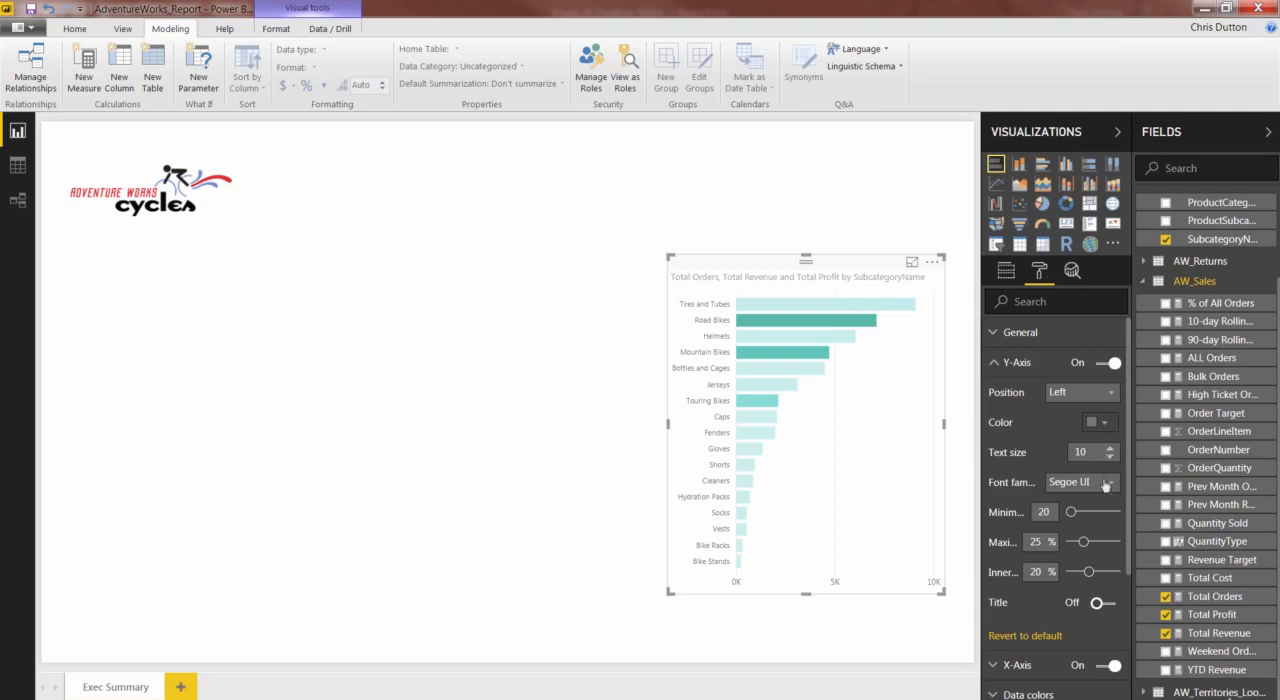
pyautogui.click(1110, 487)
pyautogui.click(1110, 487)
pyautogui.moveTo(980, 472); pyautogui.dragTo(888, 483)
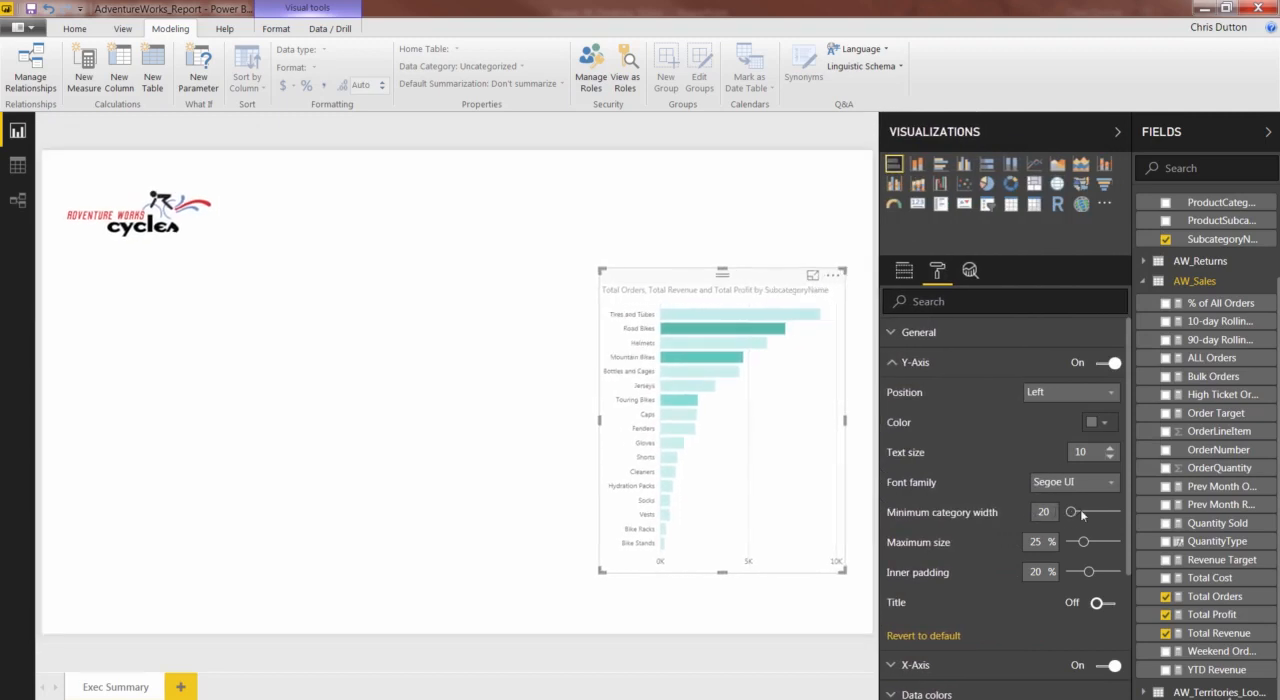
# - Reduce the Y-axis maximum size to 15% and the inner padding to 0%
pyautogui.moveTo(1080, 512); pyautogui.dragTo(1068, 543)
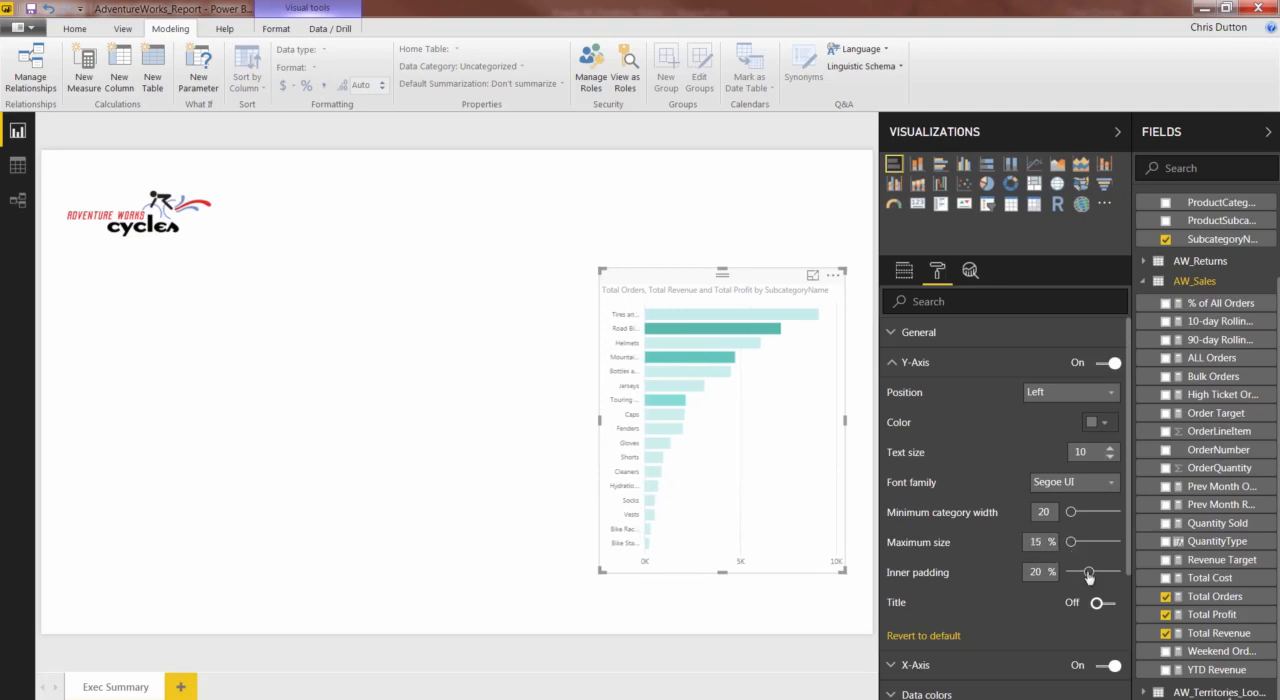
pyautogui.moveTo(1089, 575); pyautogui.dragTo(1068, 578)
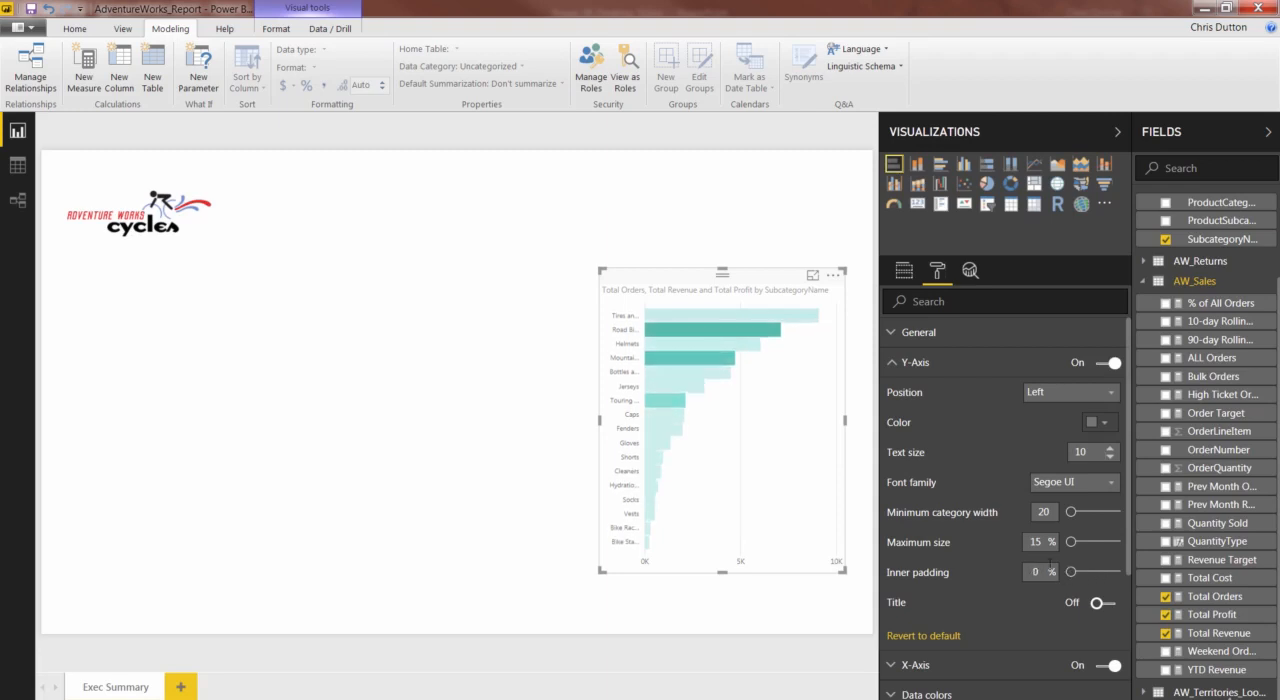
# - Enlarge the bar chart toward the upper left and downward so it fills nearly the full height of the report page
pyautogui.moveTo(600, 270); pyautogui.dragTo(540, 180)
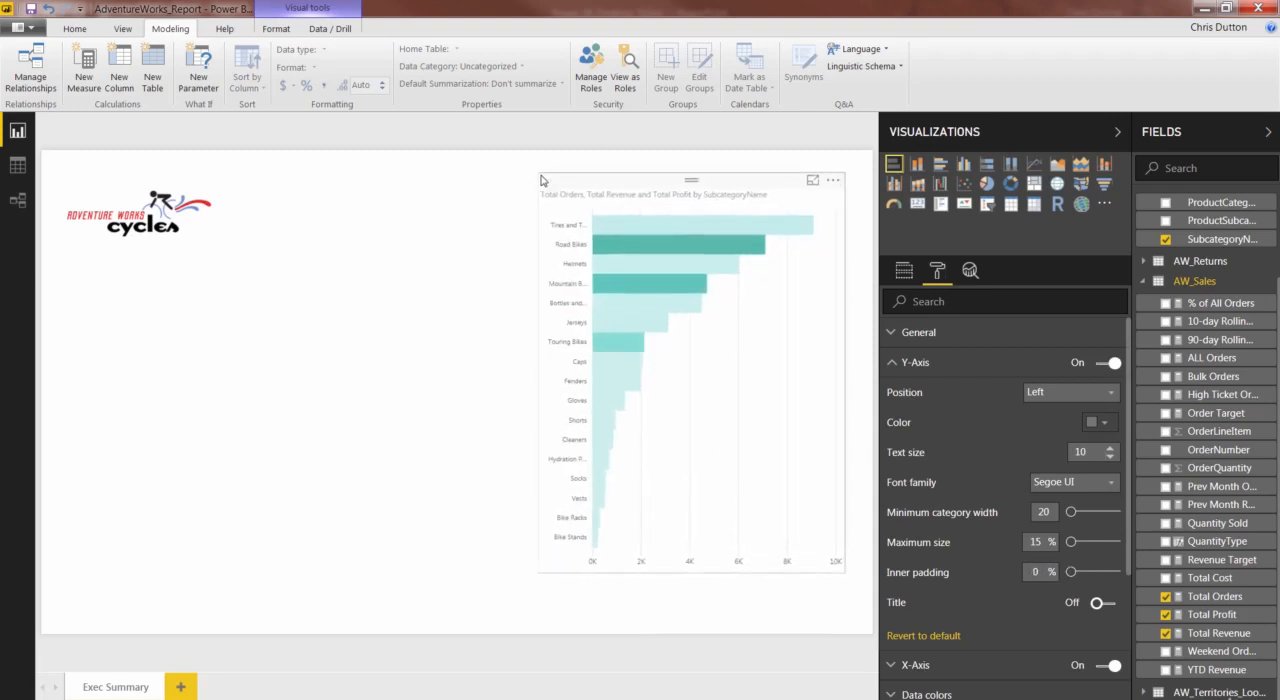
pyautogui.moveTo(690, 572); pyautogui.dragTo(690, 614)
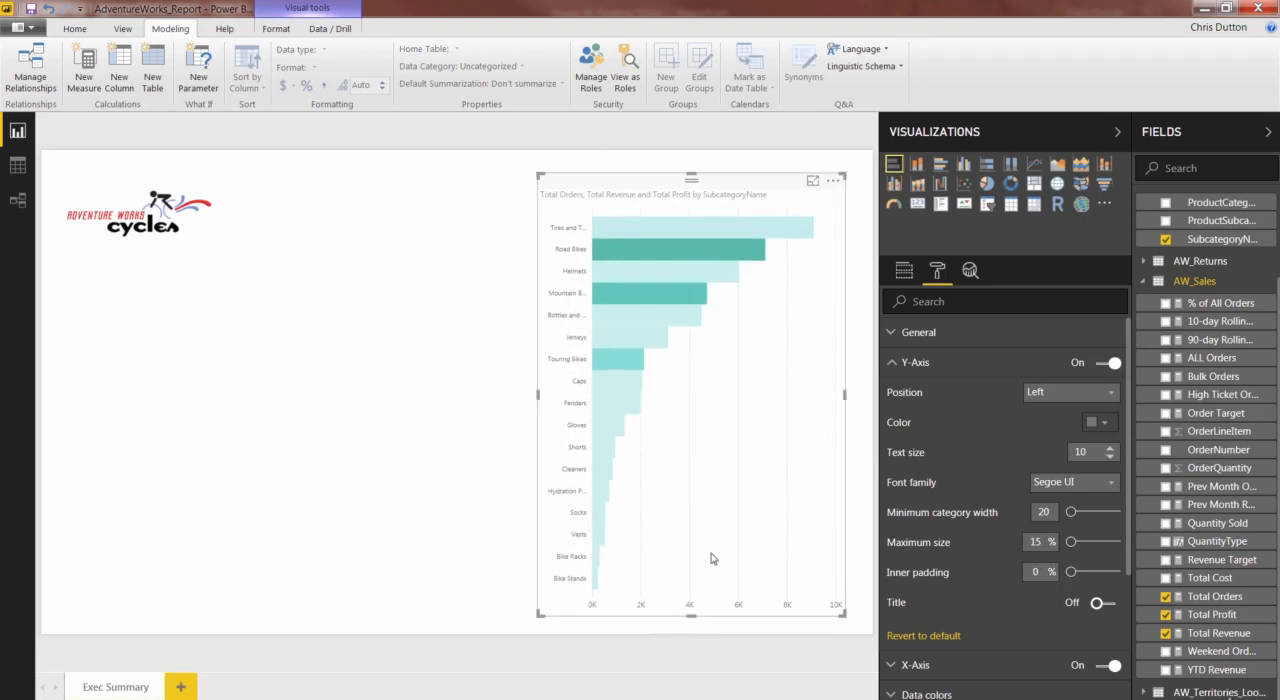
# - Try showing the Y-axis title on the bar chart and hide it again
pyautogui.click(1104, 604)
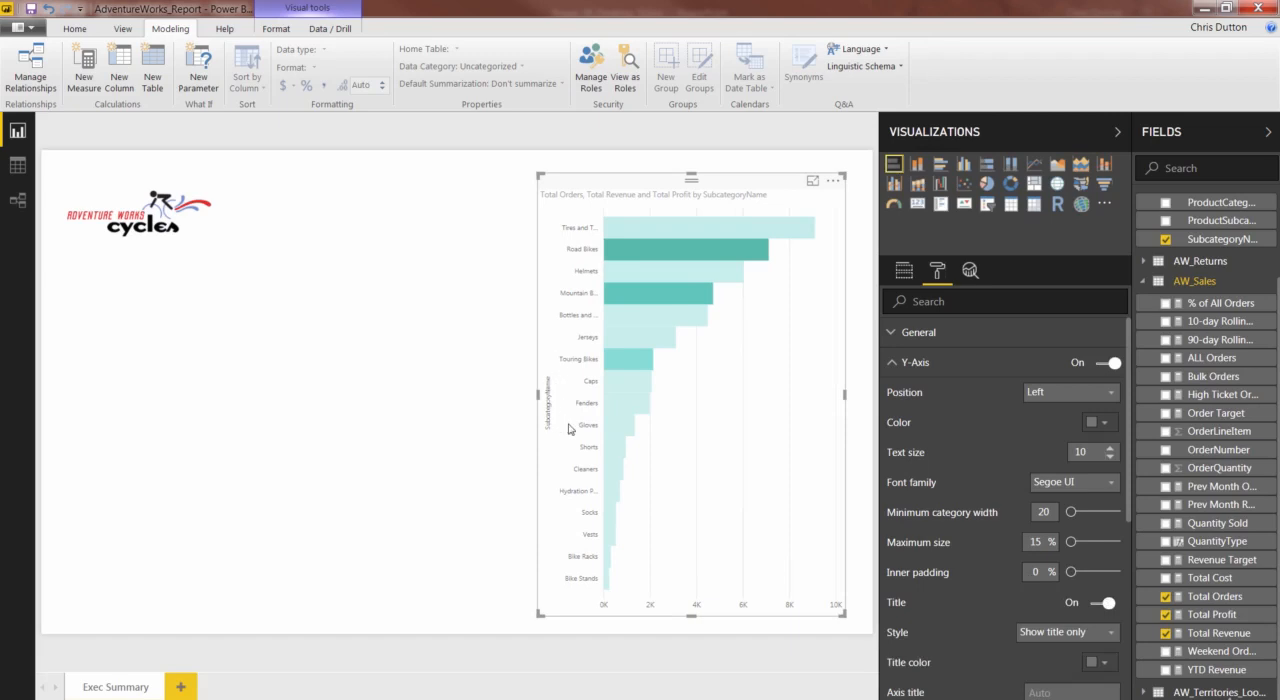
pyautogui.click(1101, 604)
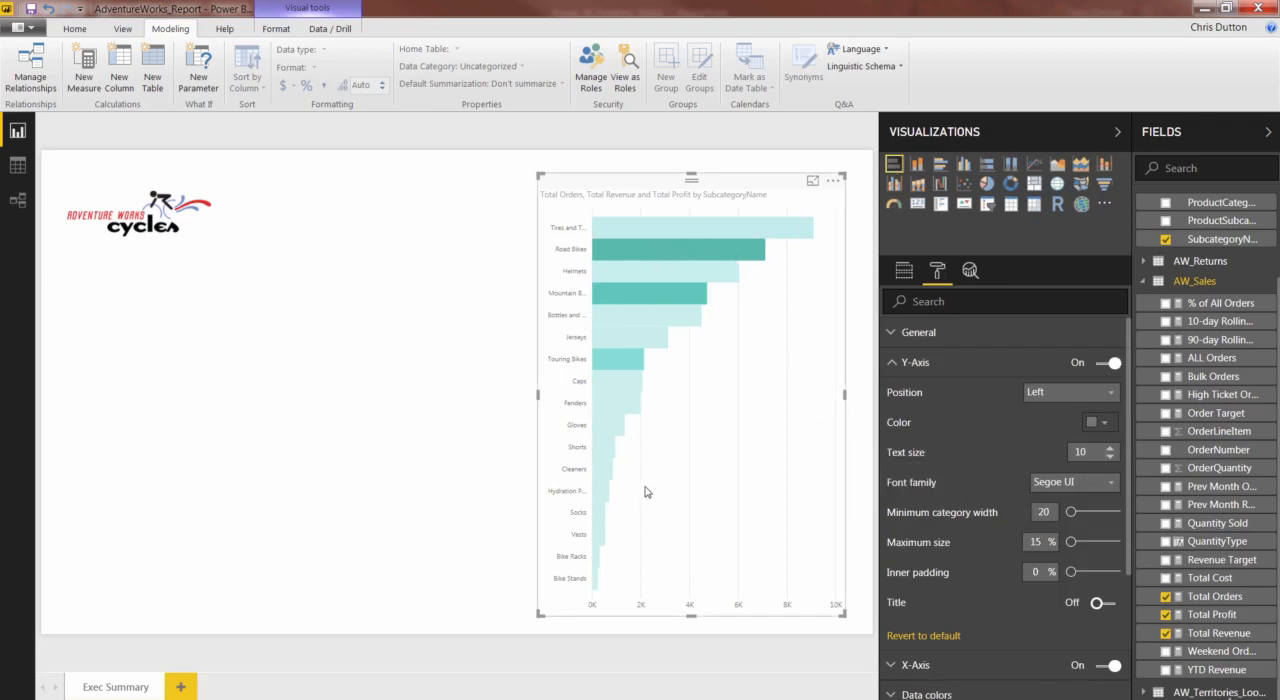
# - Revert the bar chart's Y-axis formatting to its defaults and collapse the Y-Axis options
pyautogui.scroll(-1, 965, 546)
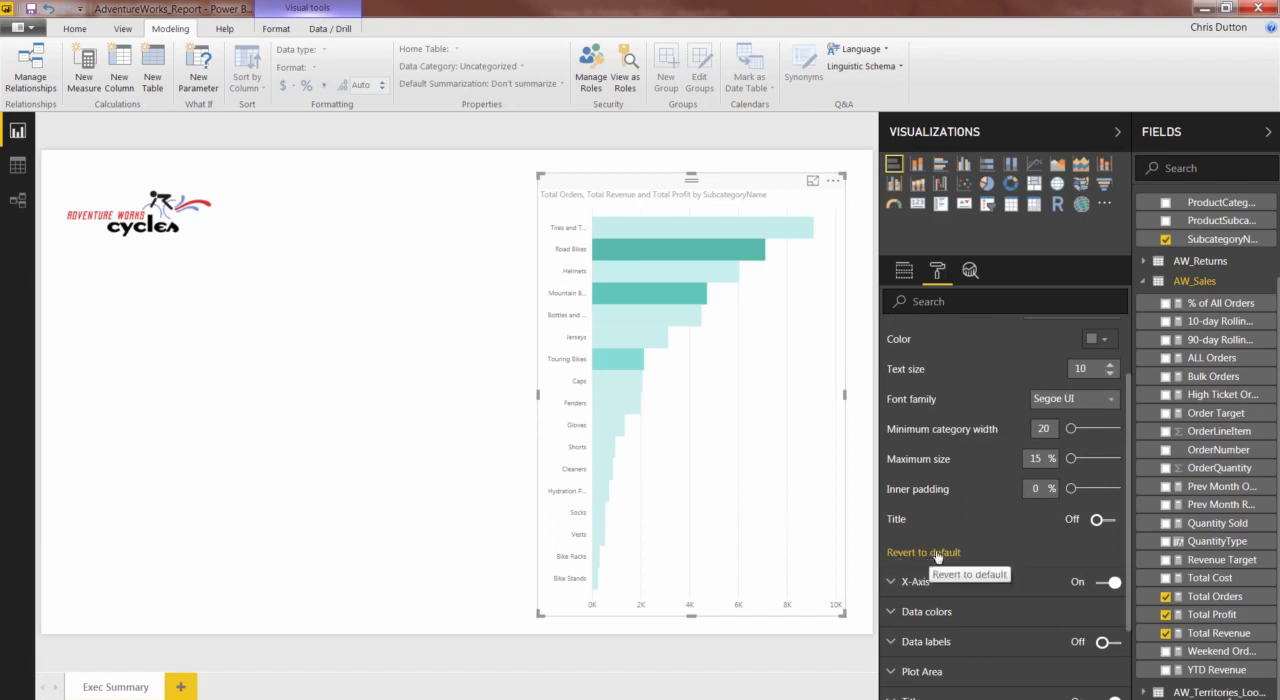
pyautogui.click(937, 555)
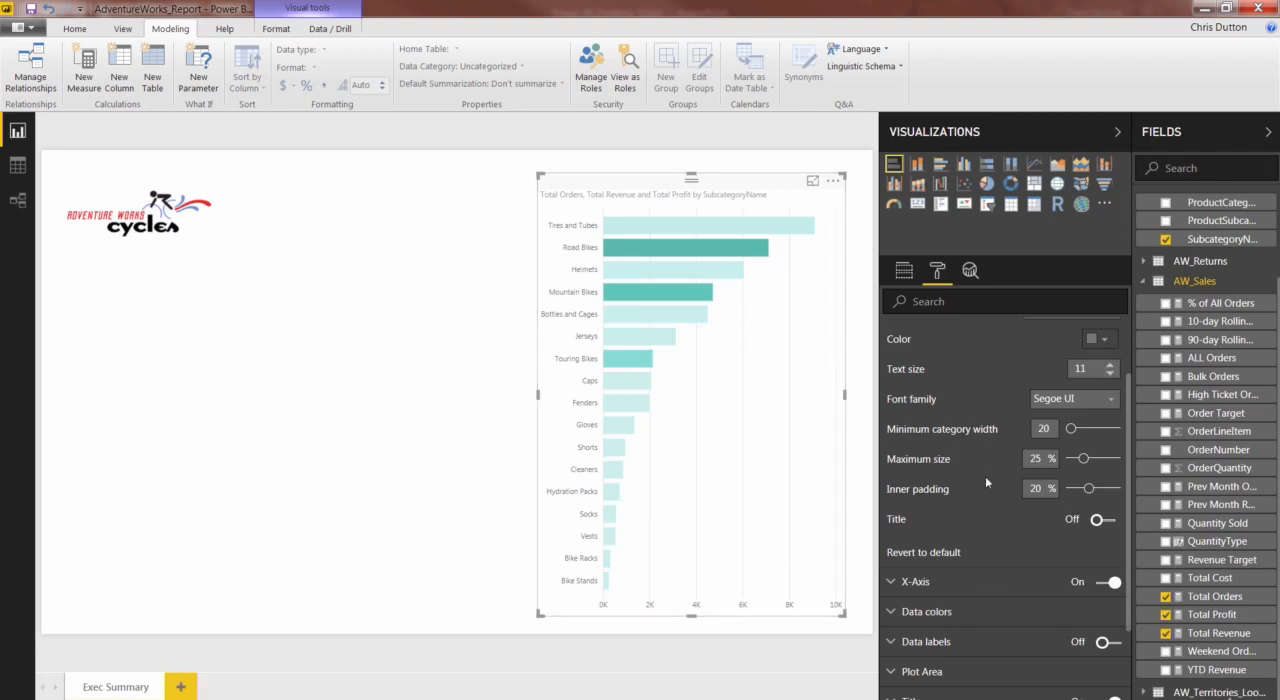
pyautogui.scroll(2, 984, 476)
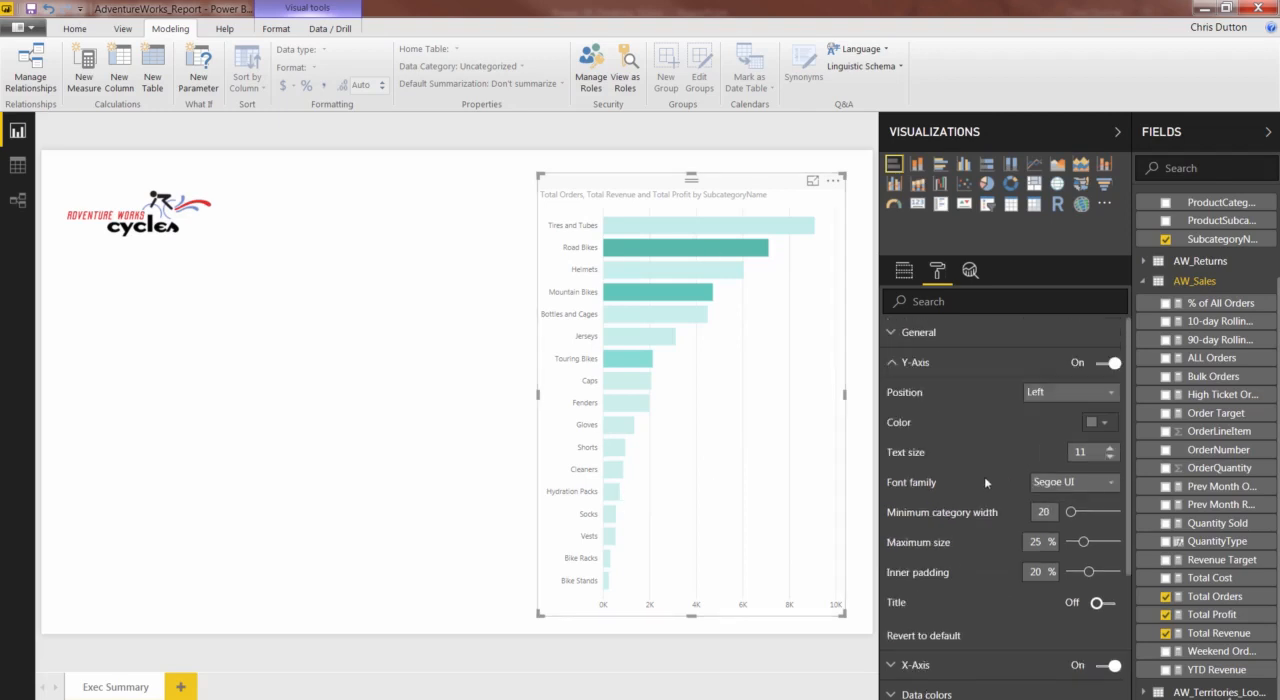
pyautogui.click(891, 364)
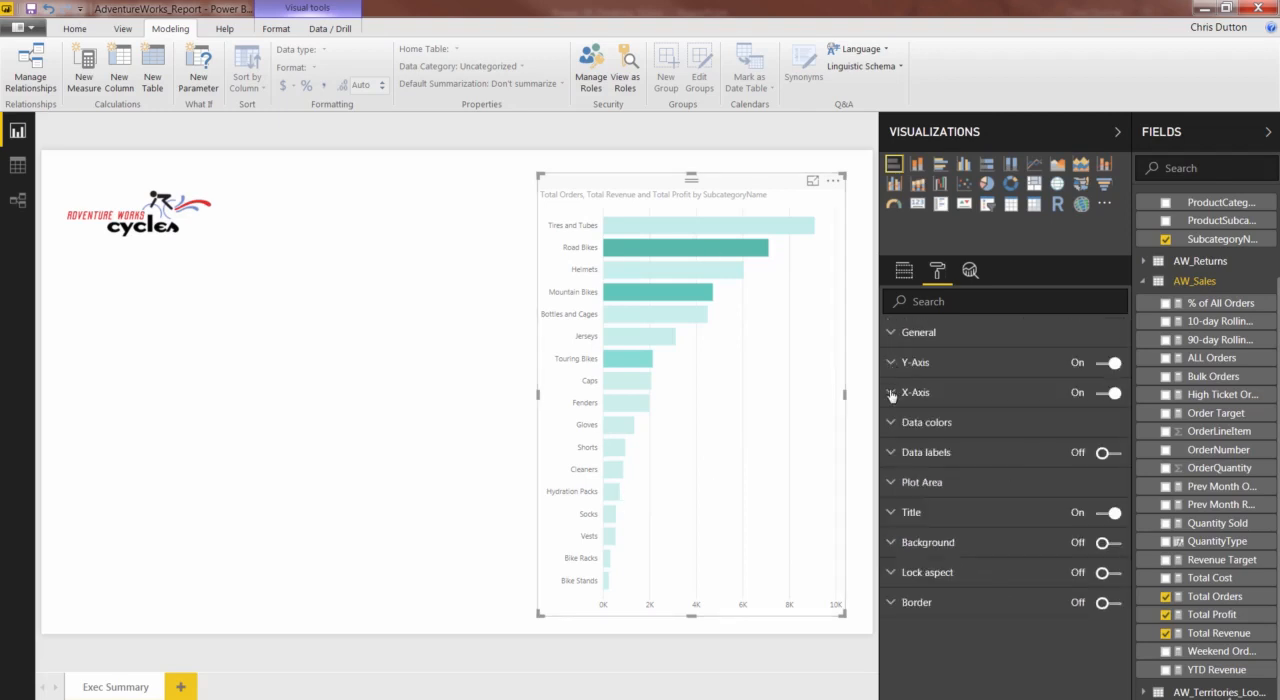
# - Review the bar chart's X-Axis formatting options, including the available scale types
pyautogui.click(891, 394)
pyautogui.scroll(-2, 914, 410)
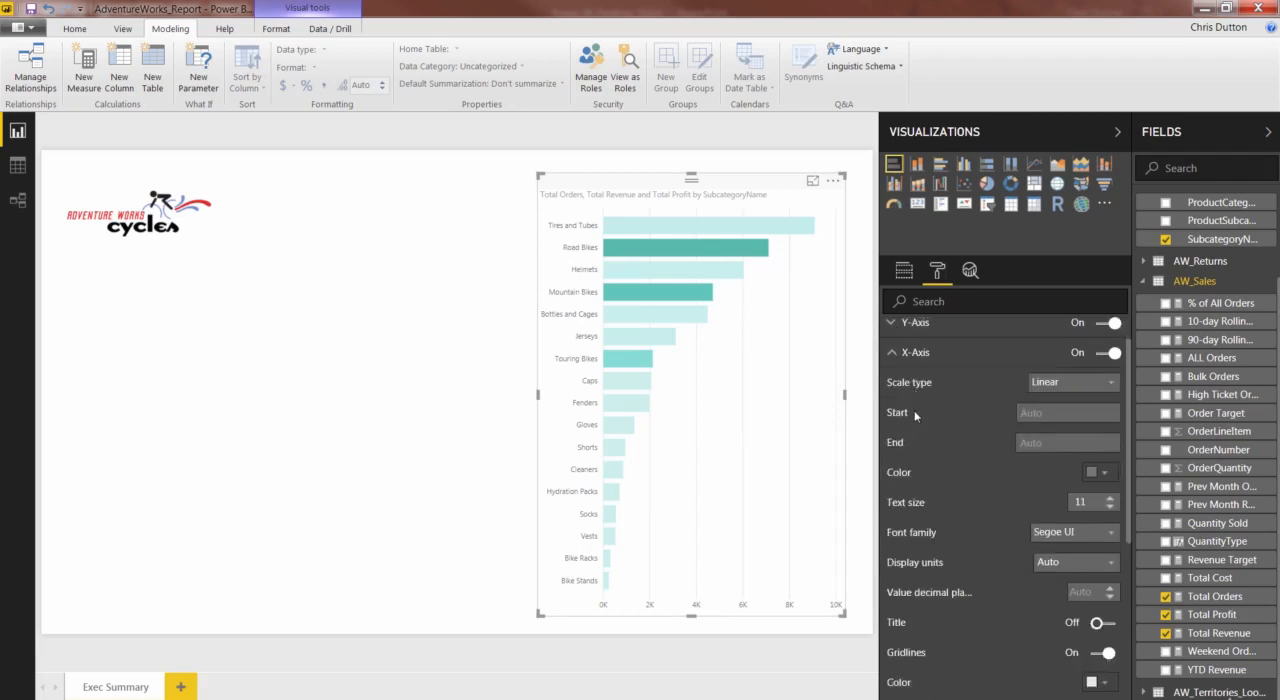
pyautogui.scroll(1, 905, 441)
pyautogui.scroll(2, 905, 441)
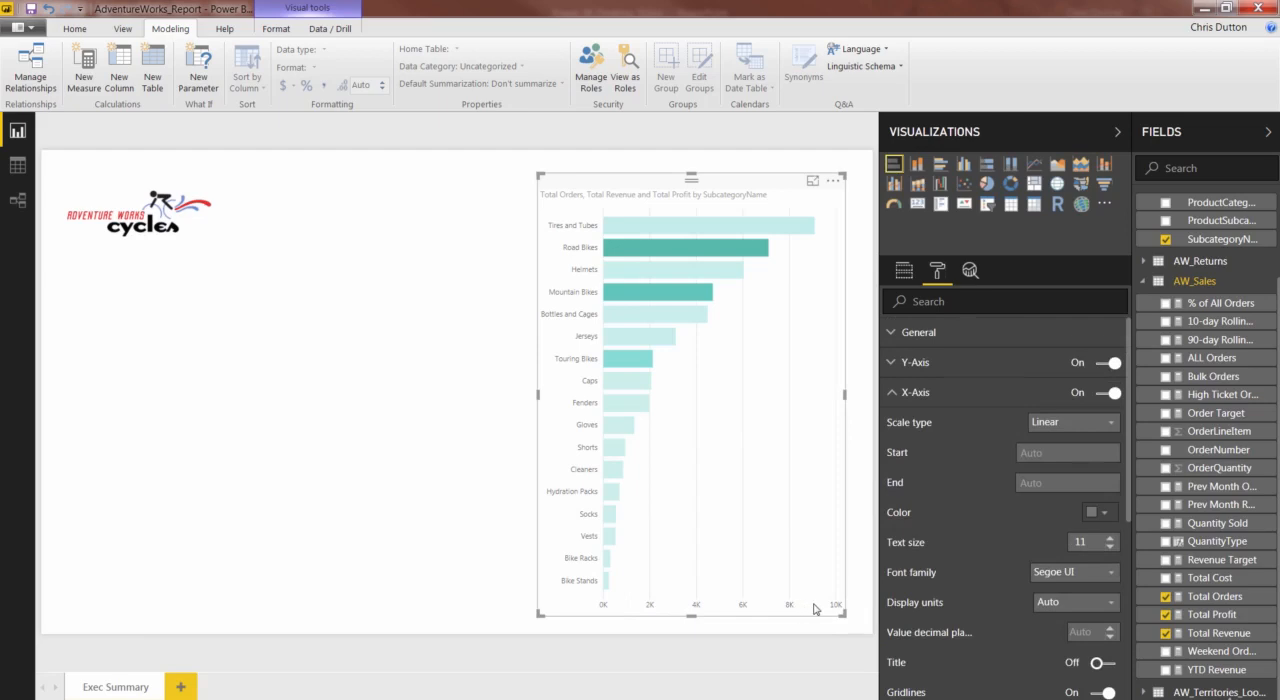
pyautogui.click(1112, 422)
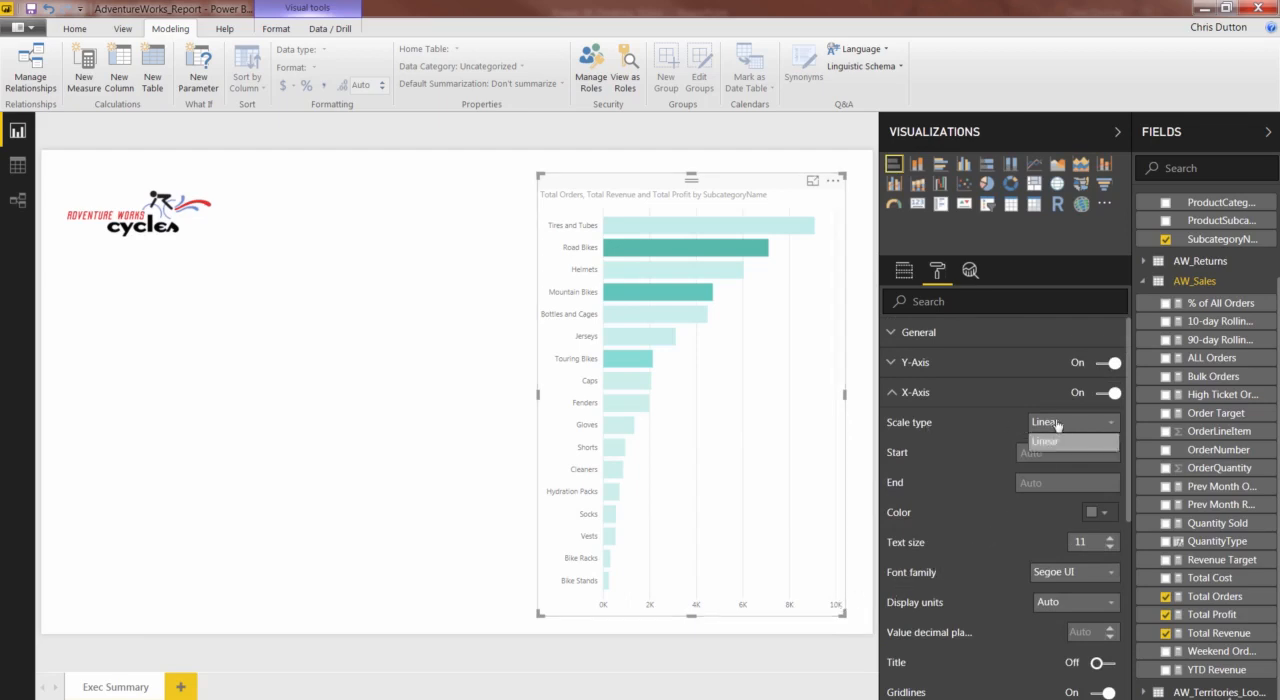
pyautogui.click(1110, 427)
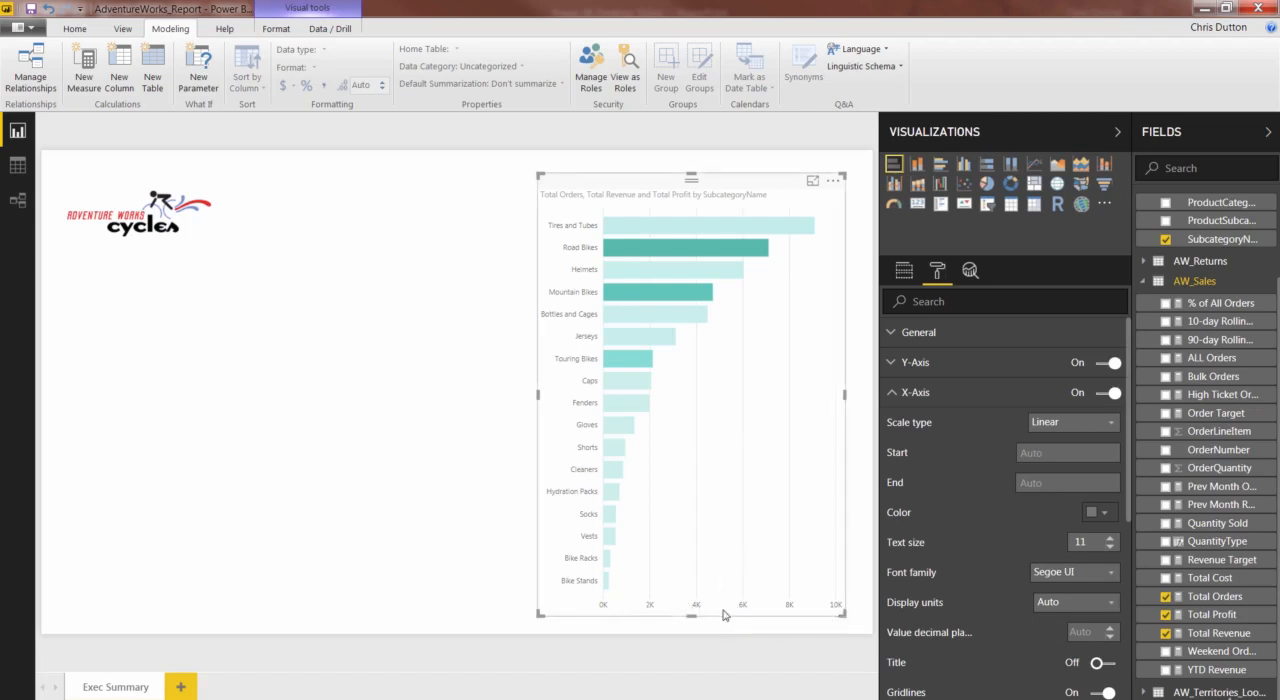
# - Try an X-axis end value of 30000 and clear it back to Auto
pyautogui.click(1044, 484)
pyautogui.write('3')
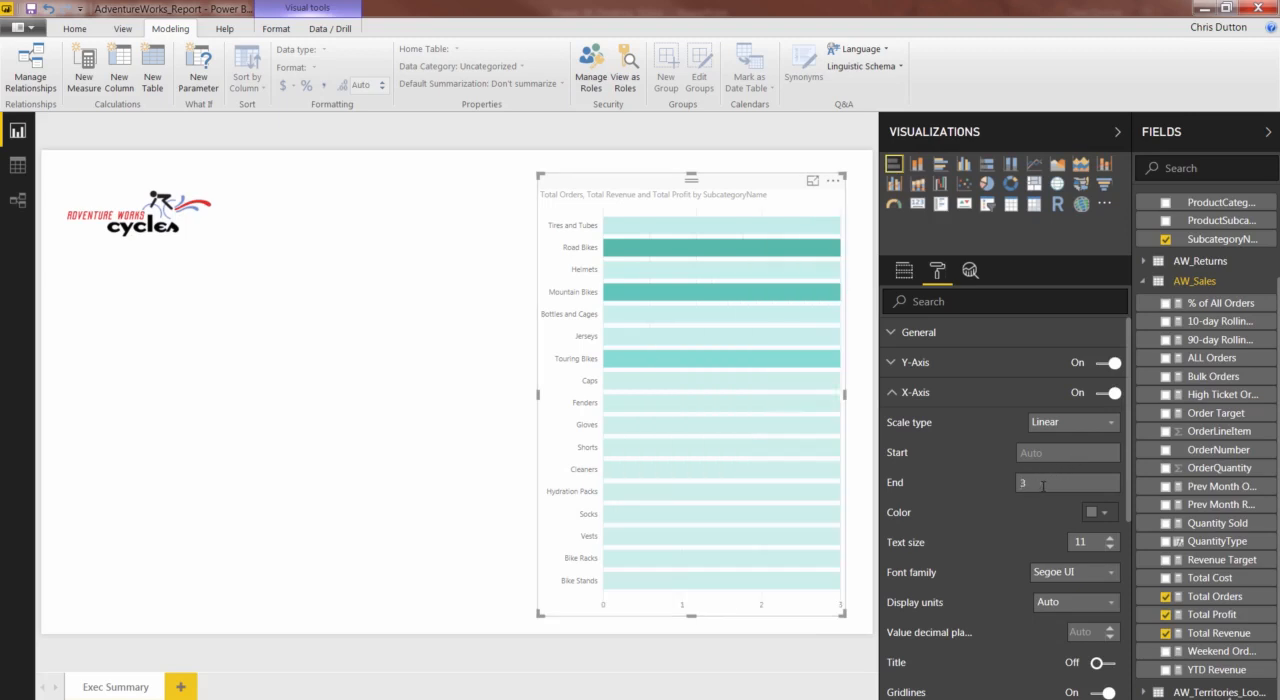
pyautogui.write('0000')
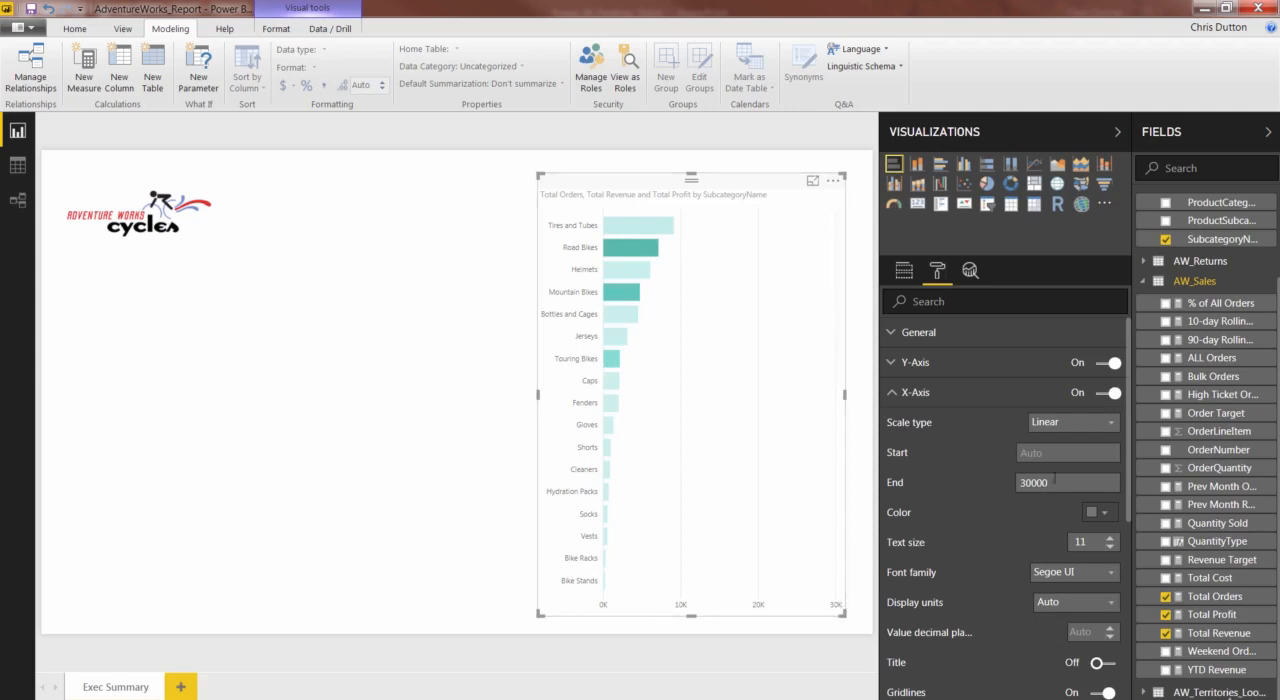
pyautogui.press('Delete')
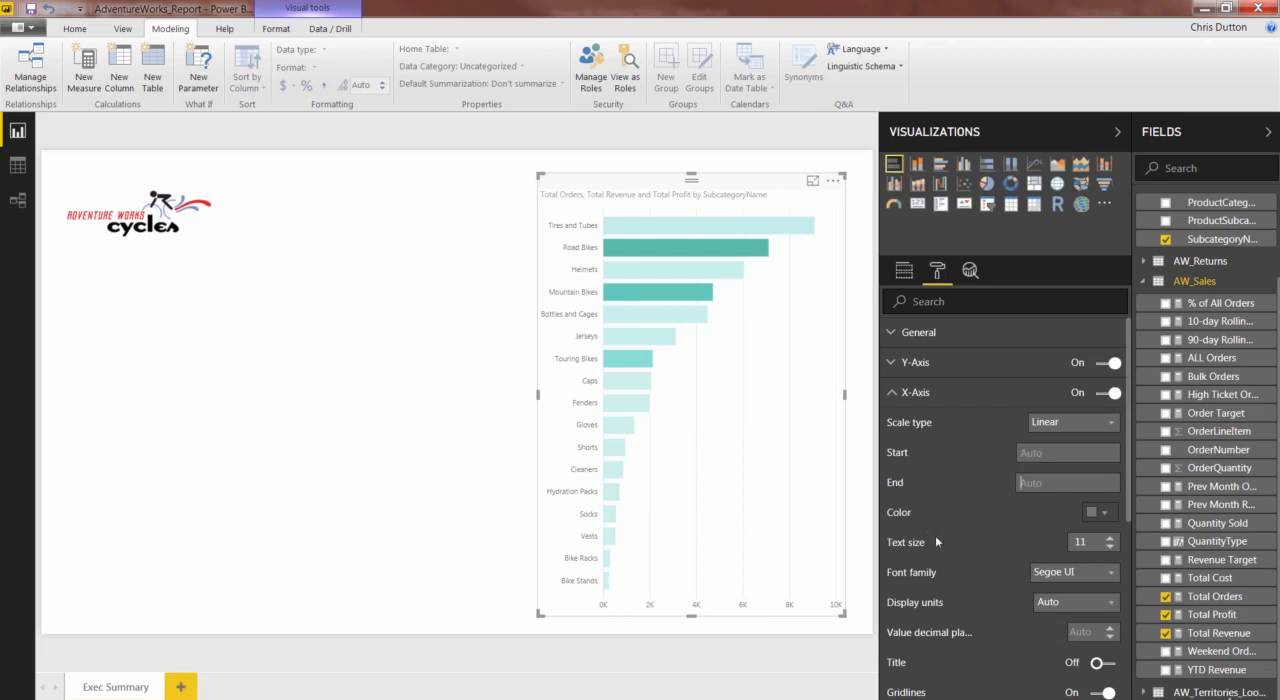
# - Check the display unit choices for the X-axis, leaving the setting on Auto
pyautogui.scroll(-2, 1001, 517)
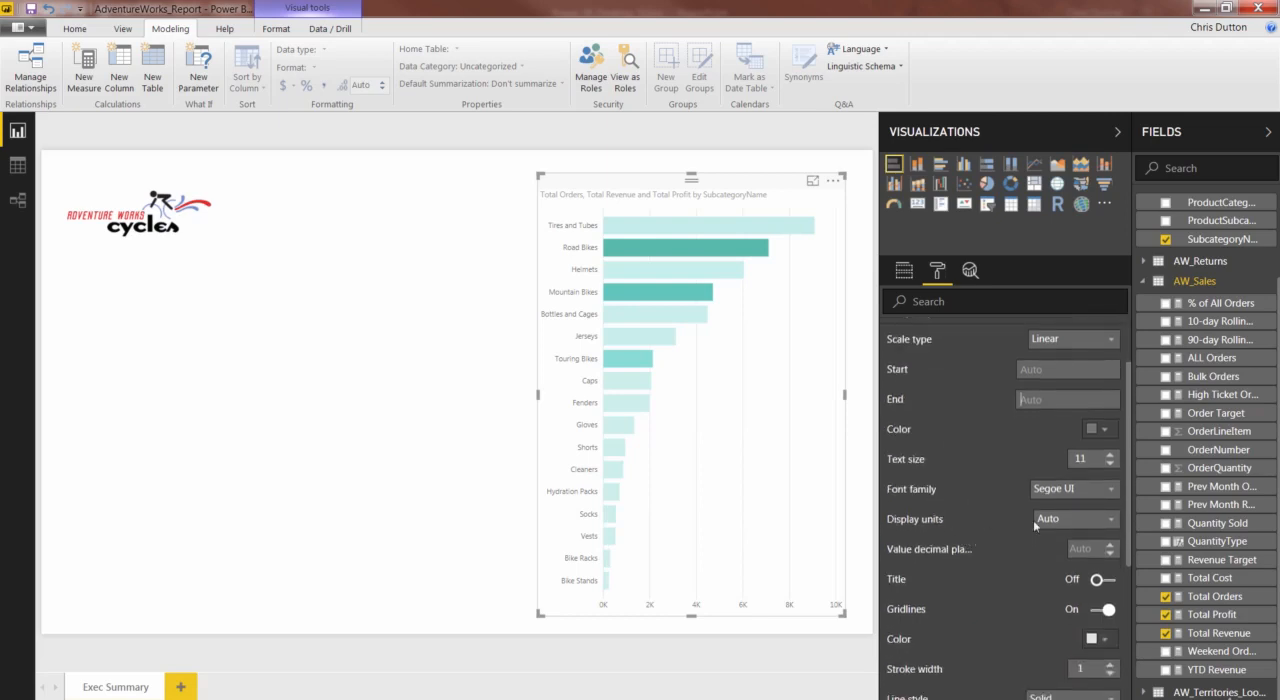
pyautogui.click(1102, 523)
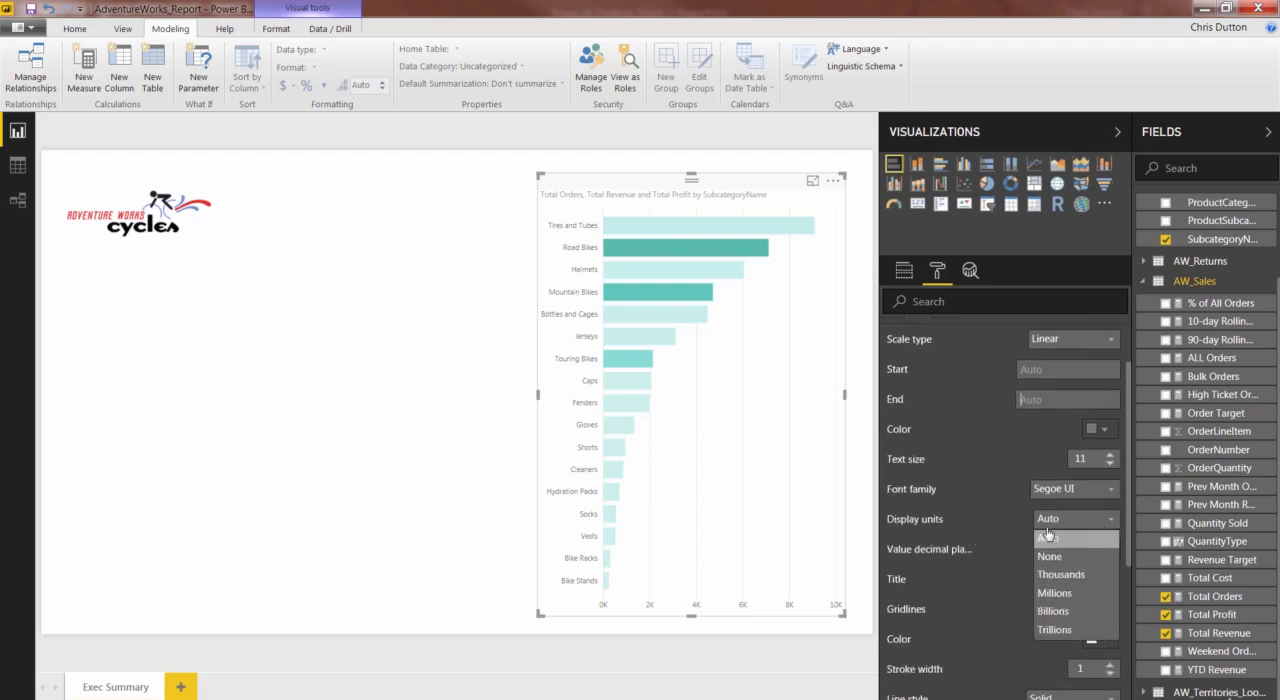
pyautogui.click(1005, 528)
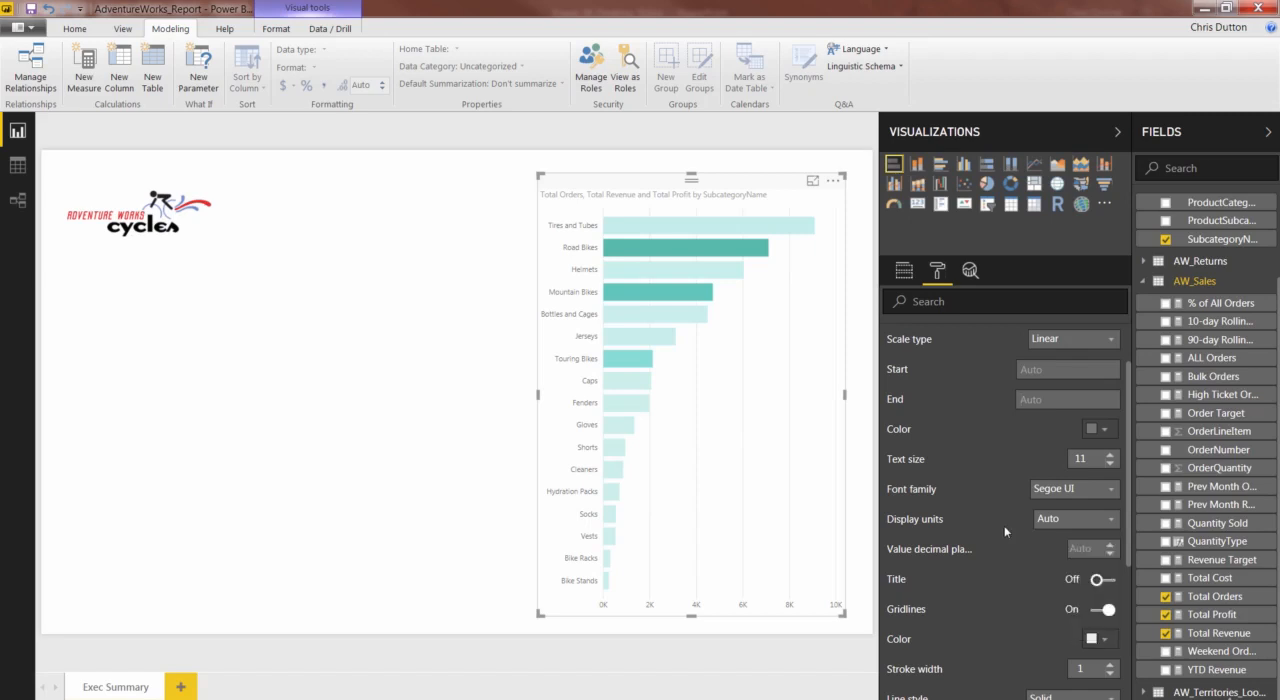
# - Turn on the X-axis title for the bar chart
pyautogui.scroll(-2, 1004, 525)
pyautogui.click(1106, 497)
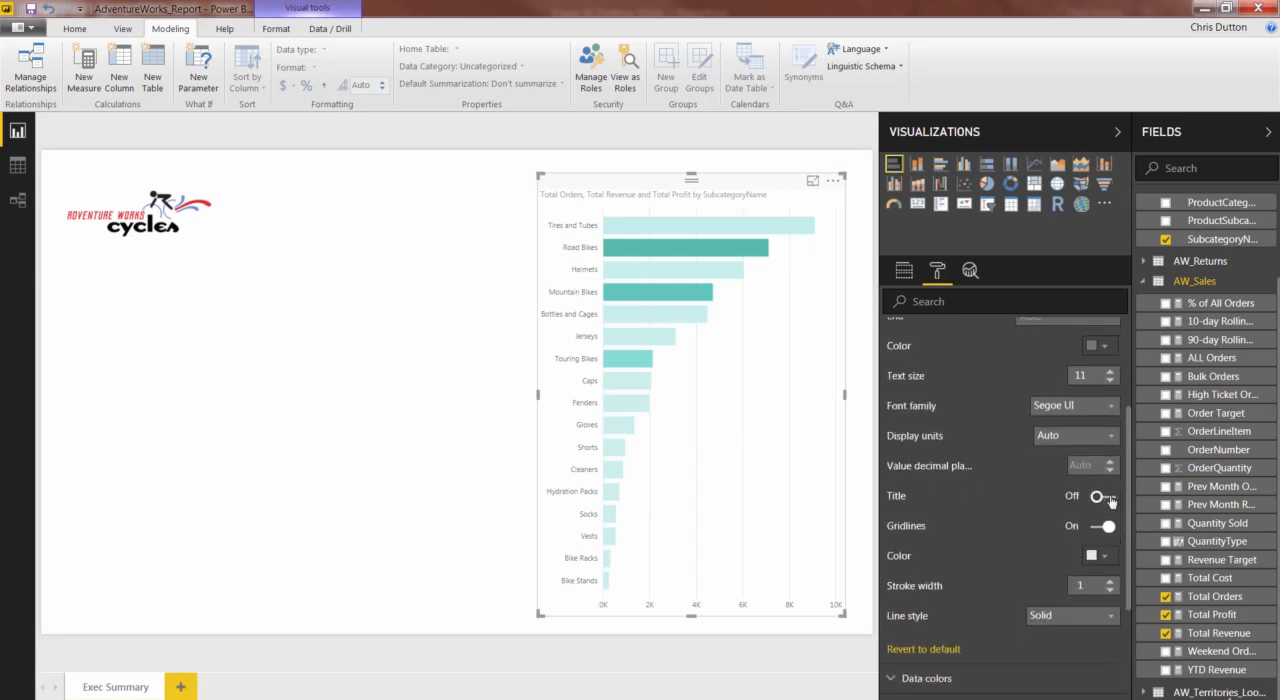
# - Turn off the bar chart's X-axis title and toggle its gridlines off and back on
pyautogui.click(1106, 497)
pyautogui.click(1100, 527)
pyautogui.click(1100, 527)
# - Set the X-axis gridlines to the Dashed line style in a medium gray color
pyautogui.click(1062, 616)
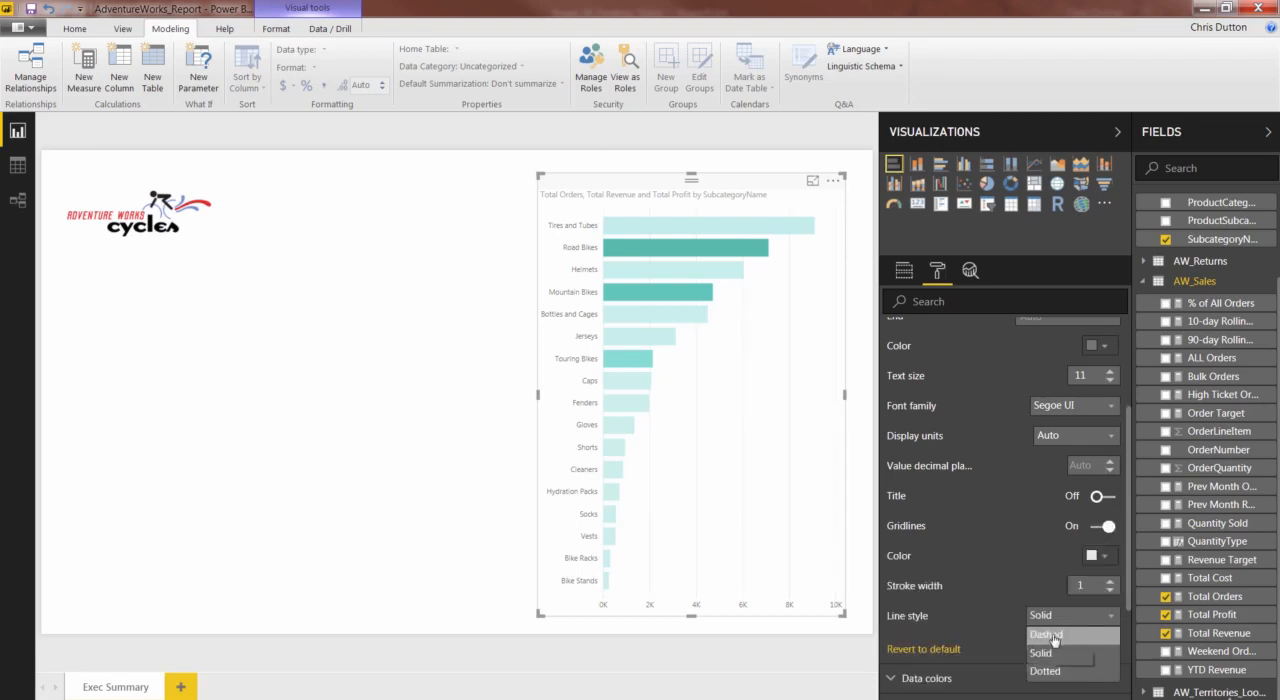
pyautogui.click(1052, 636)
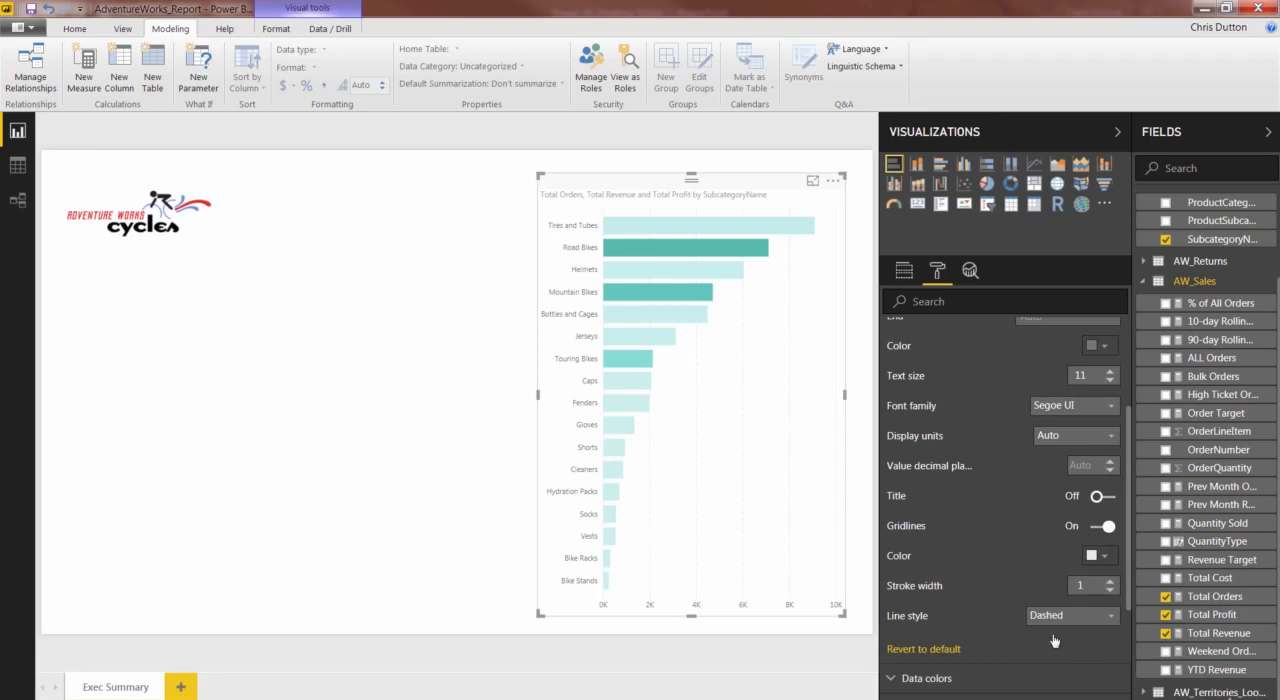
pyautogui.click(1095, 556)
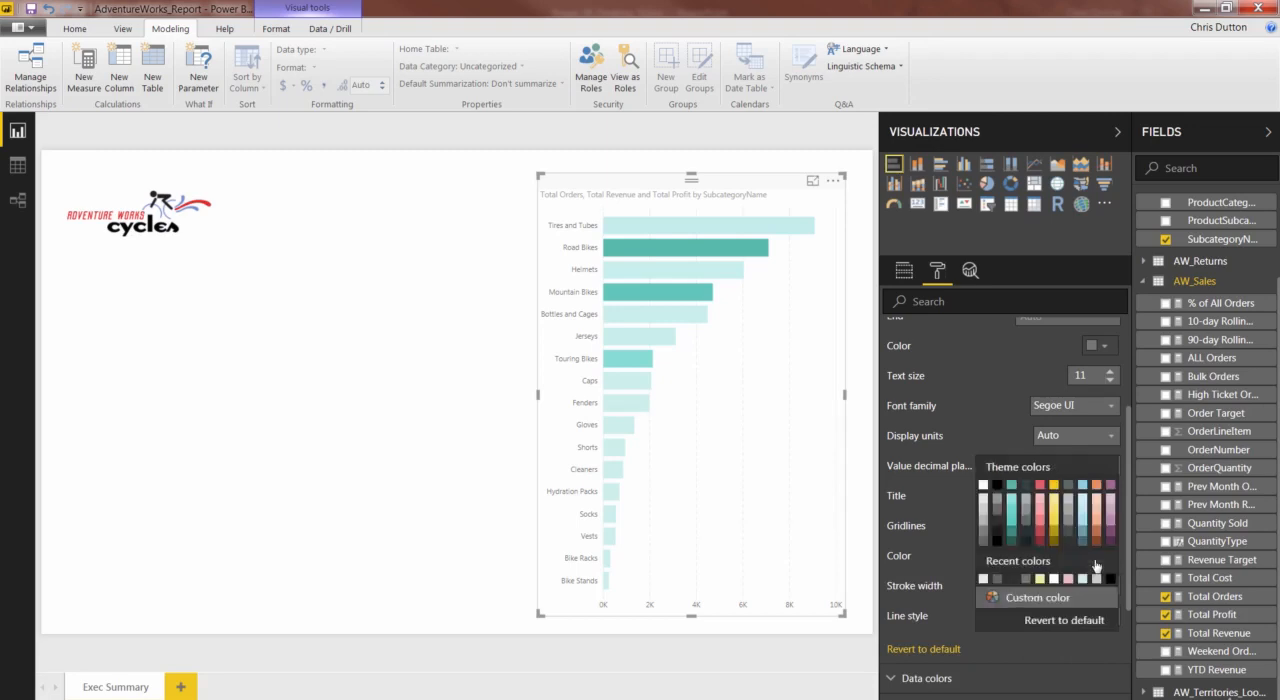
pyautogui.click(982, 524)
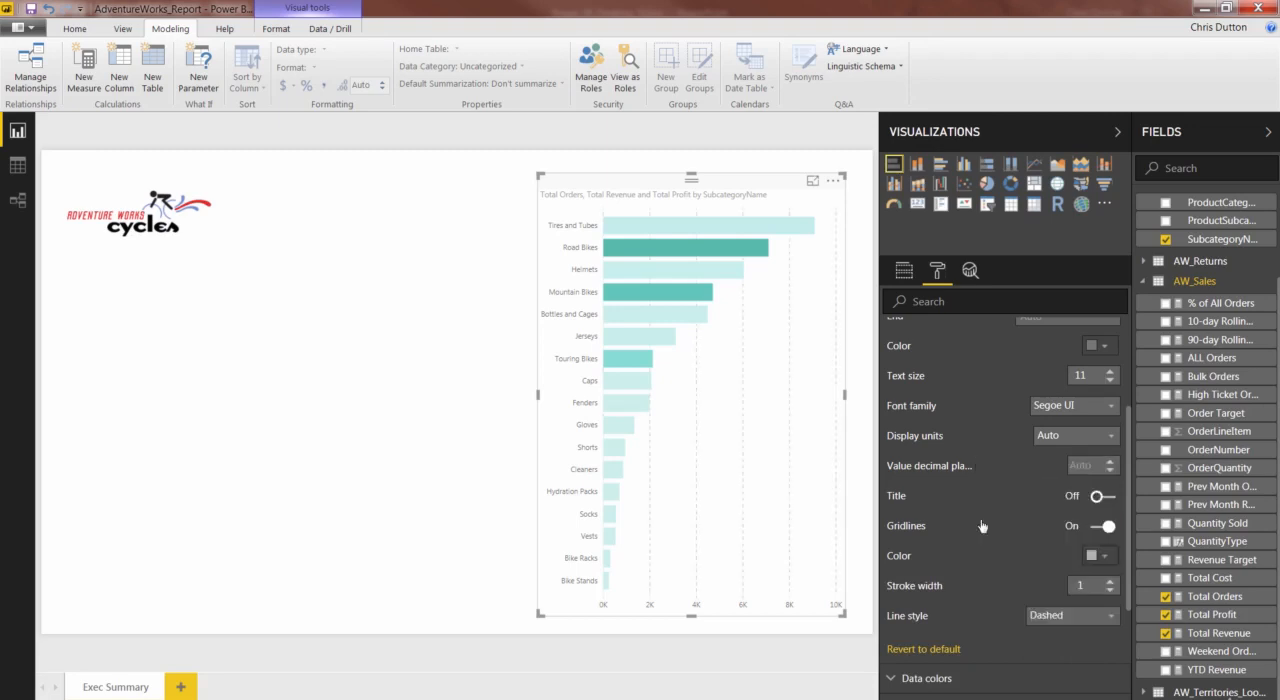
pyautogui.scroll(2, 991, 514)
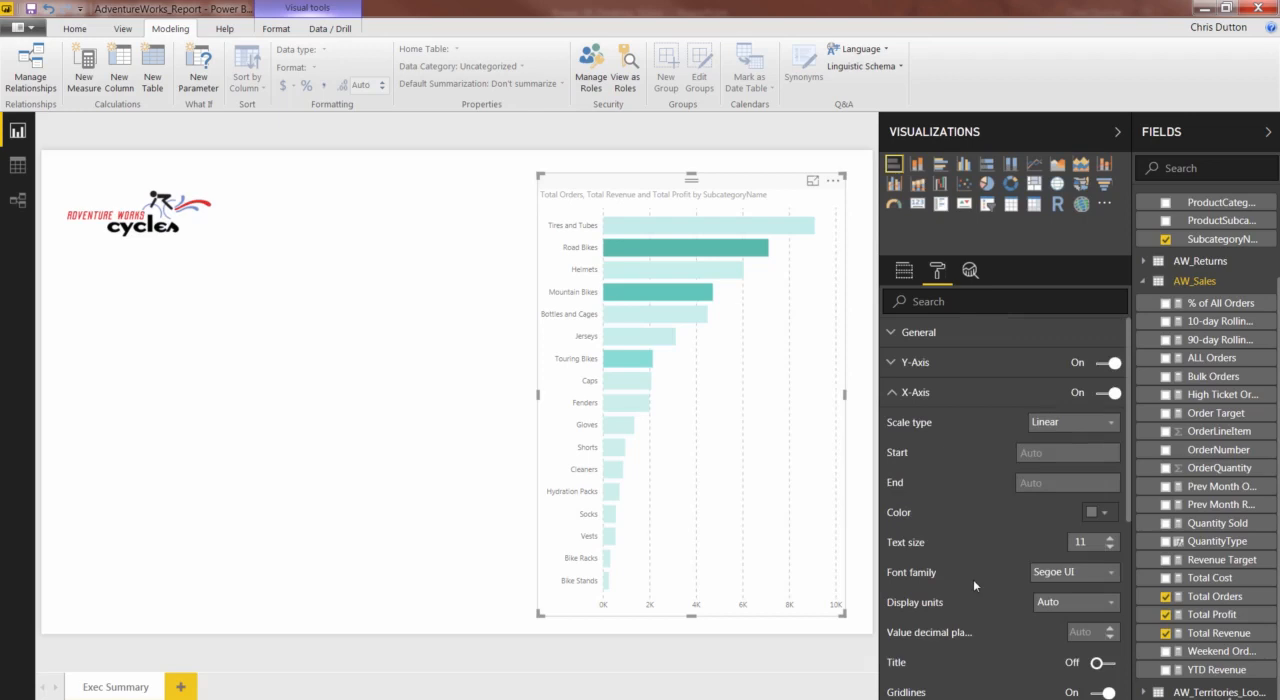
pyautogui.click(892, 393)
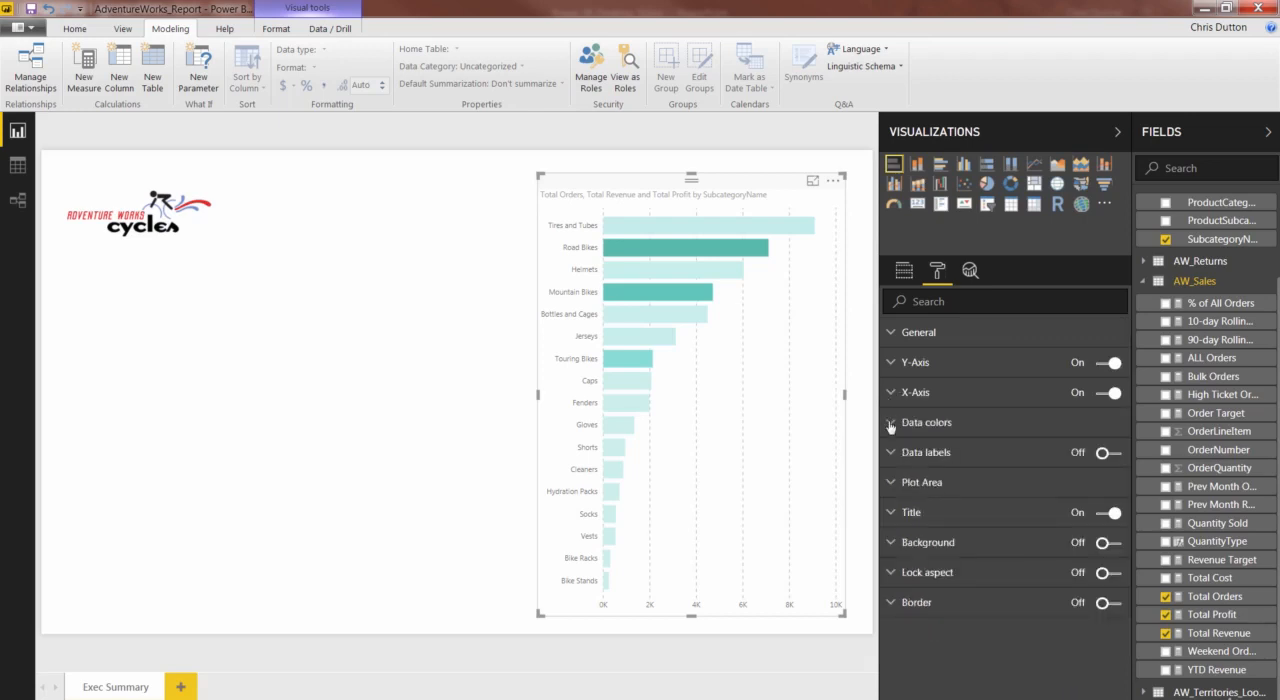
# - Try diverging data colors on the bars, with light red for the minimum and light yellow for the center
pyautogui.click(890, 423)
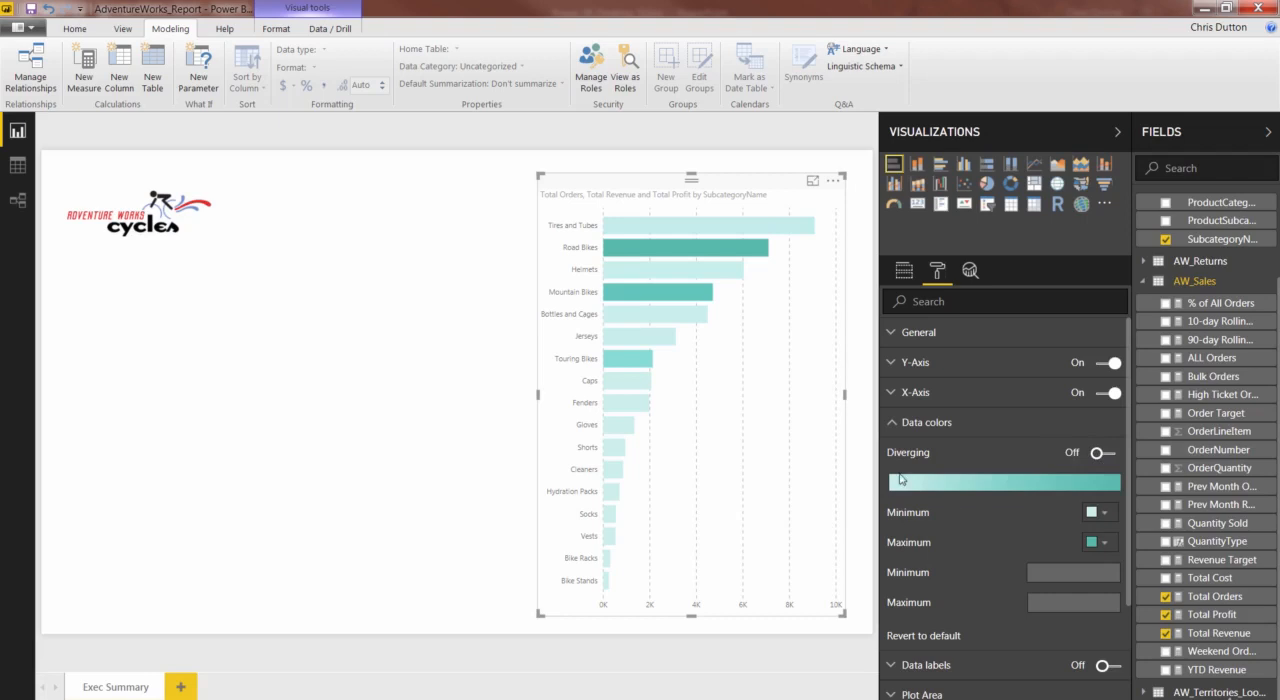
pyautogui.click(1105, 455)
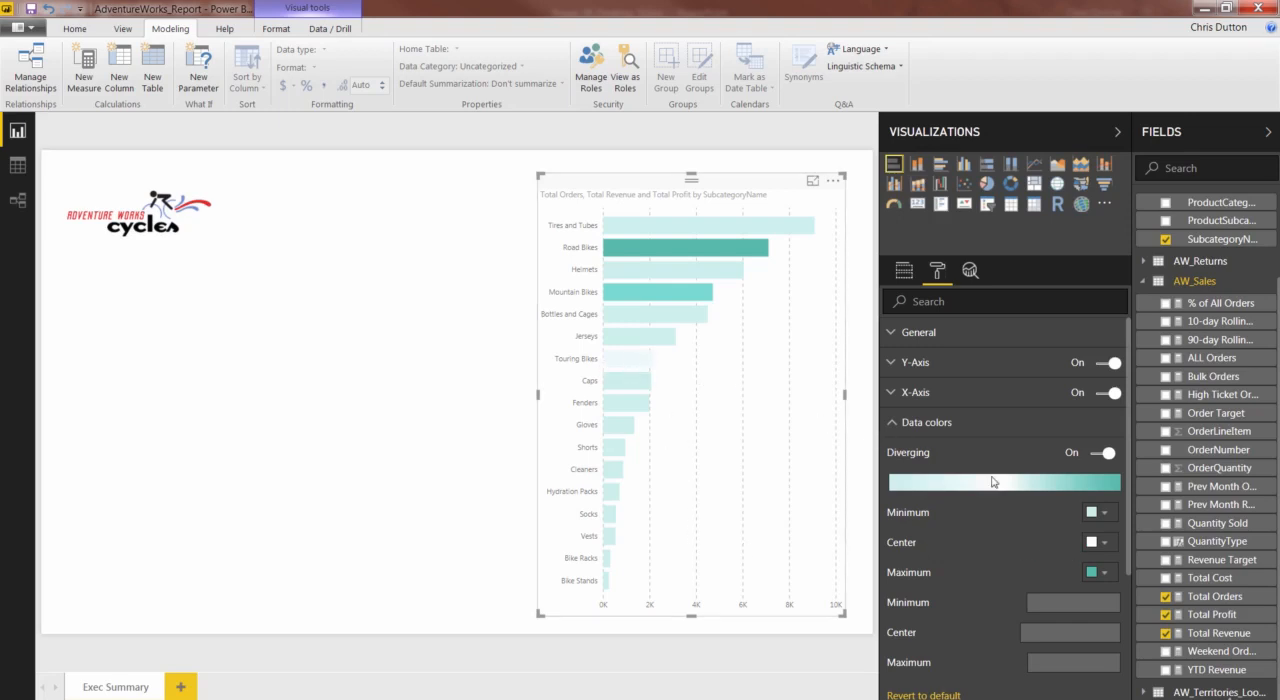
pyautogui.click(1098, 512)
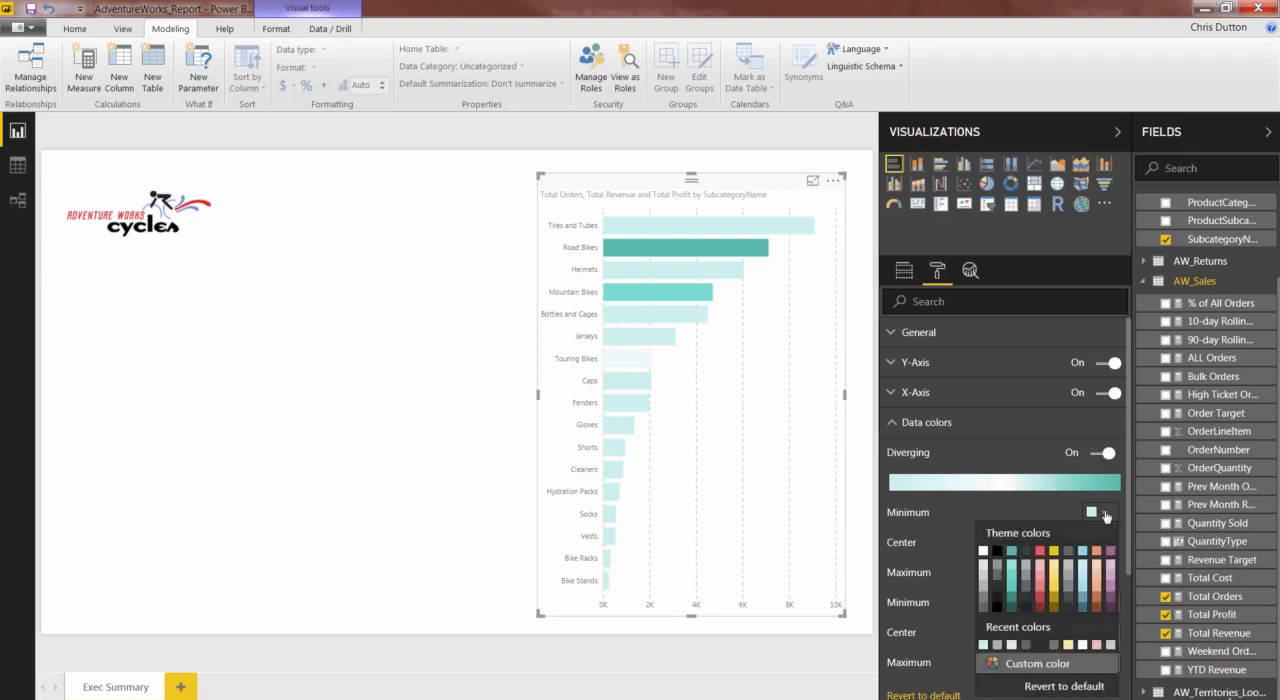
pyautogui.click(1044, 567)
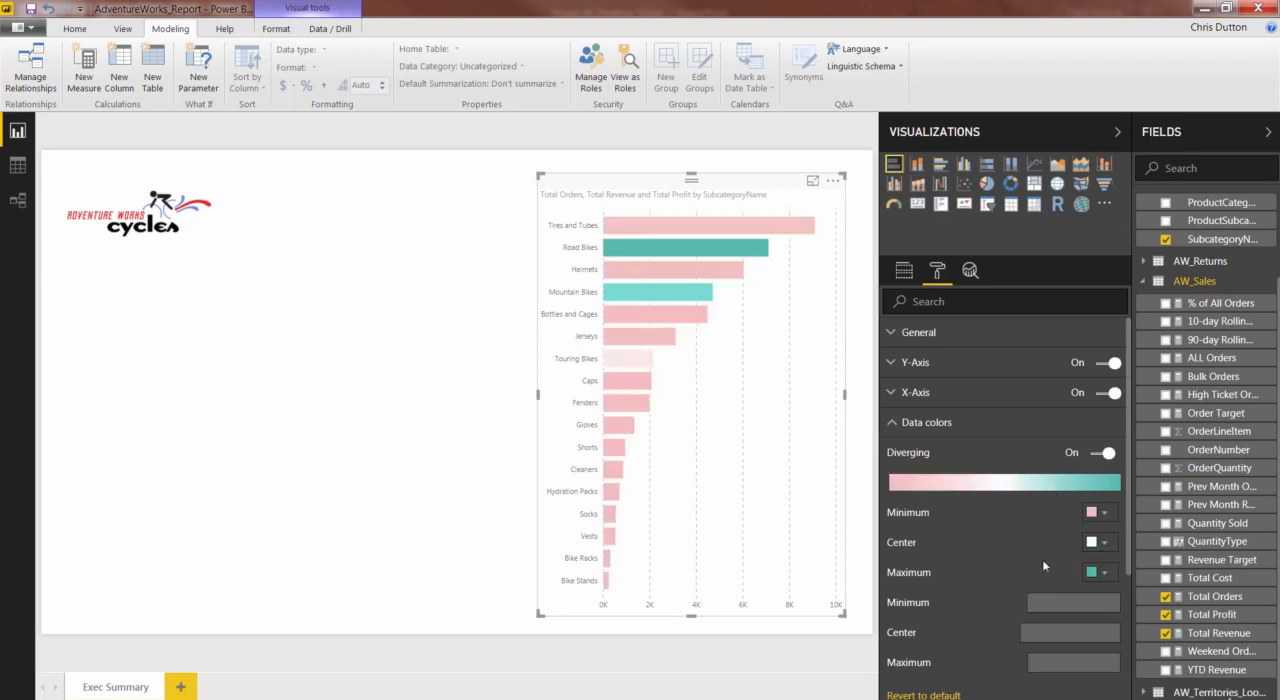
pyautogui.click(1100, 543)
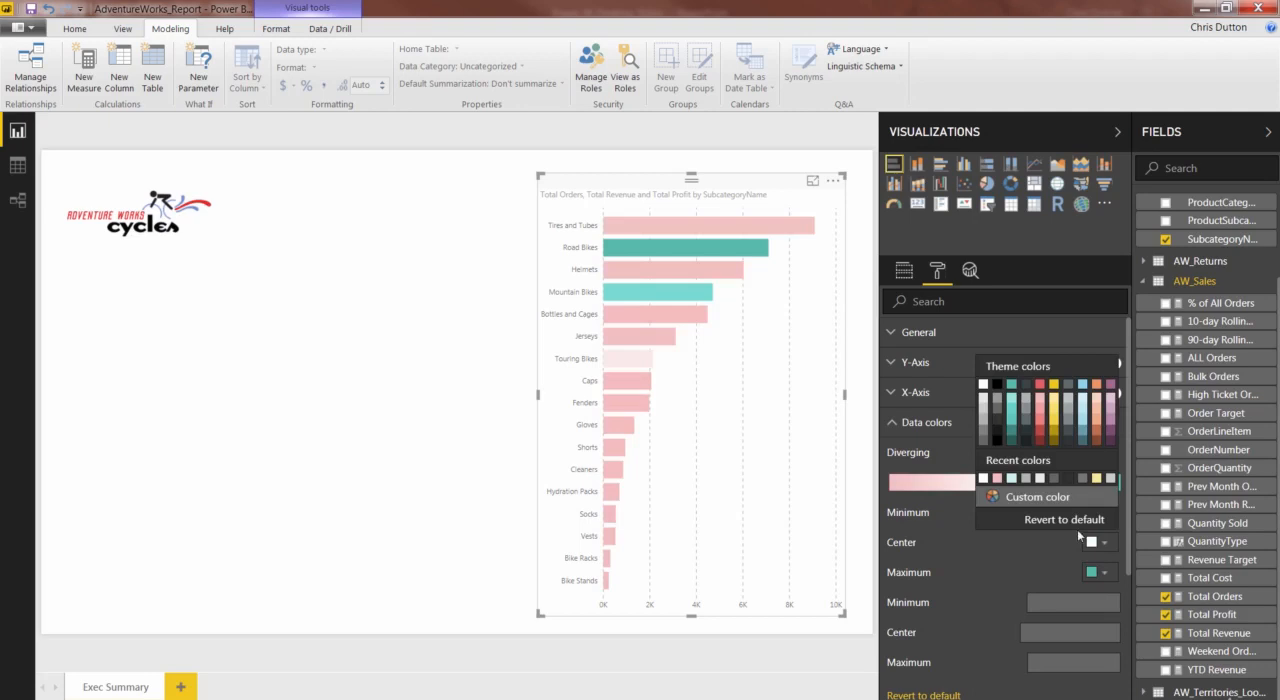
pyautogui.click(1055, 404)
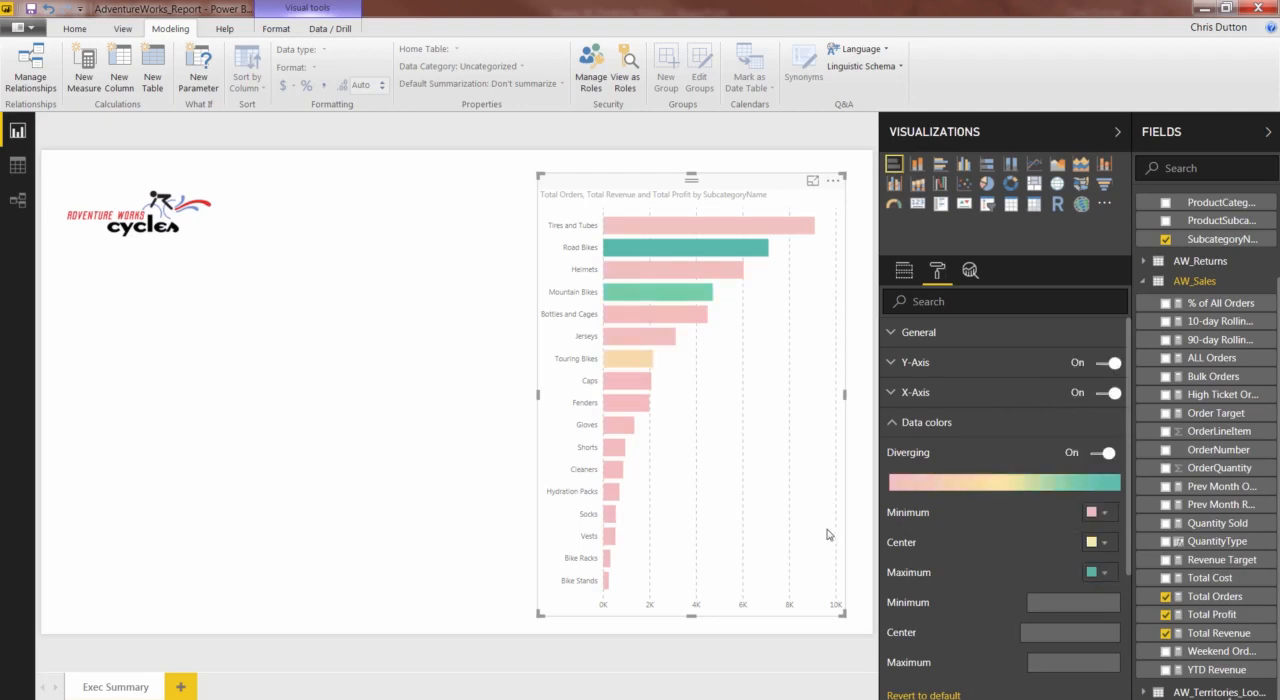
# - Revert the bar chart's data colors to default
pyautogui.scroll(-2, 1037, 524)
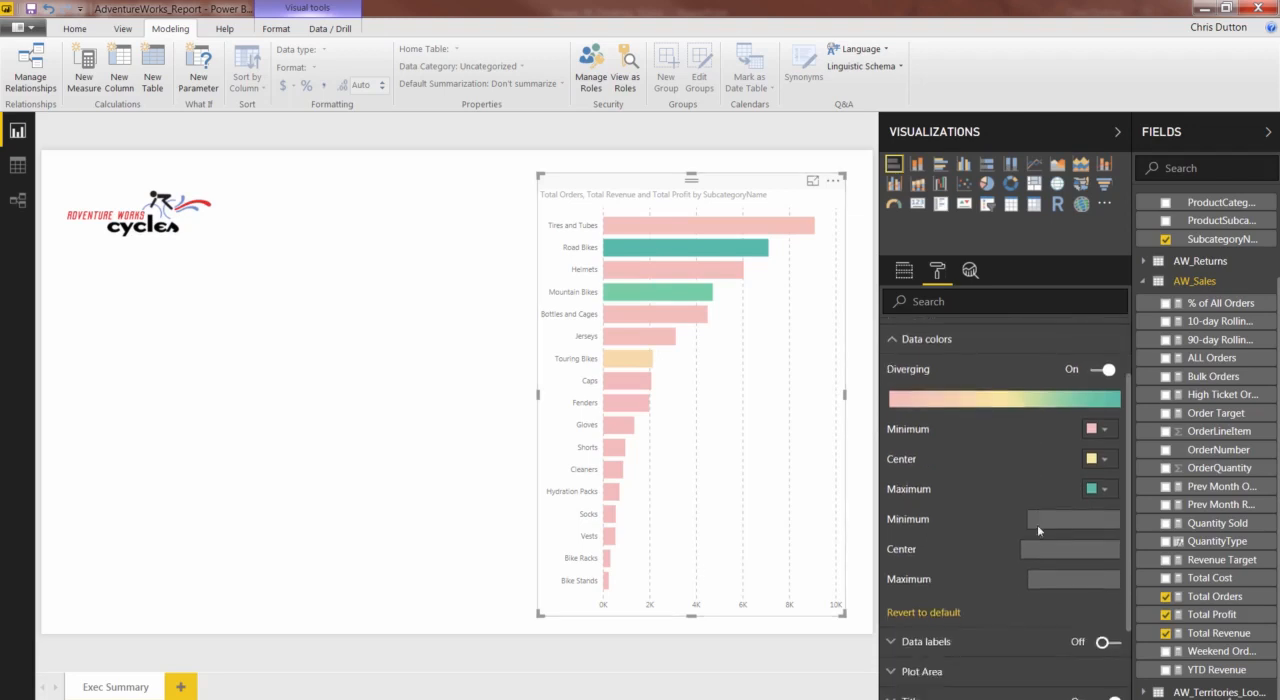
pyautogui.click(923, 612)
pyautogui.scroll(2, 905, 436)
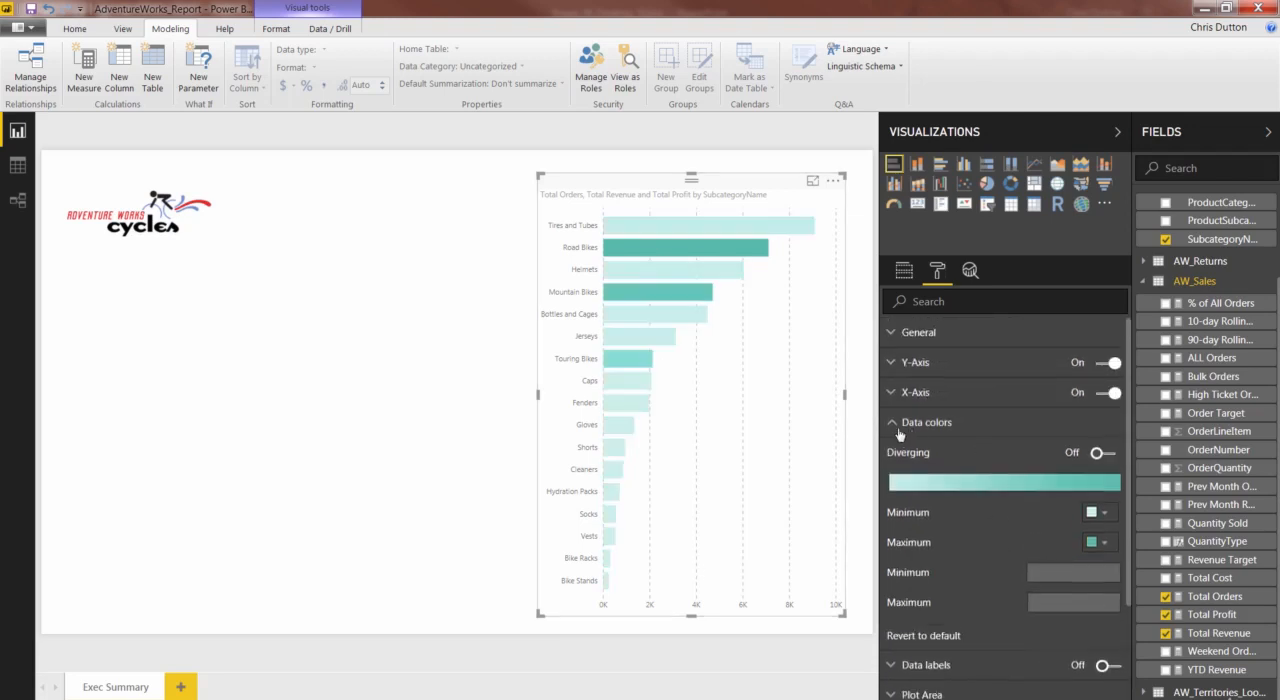
pyautogui.click(905, 425)
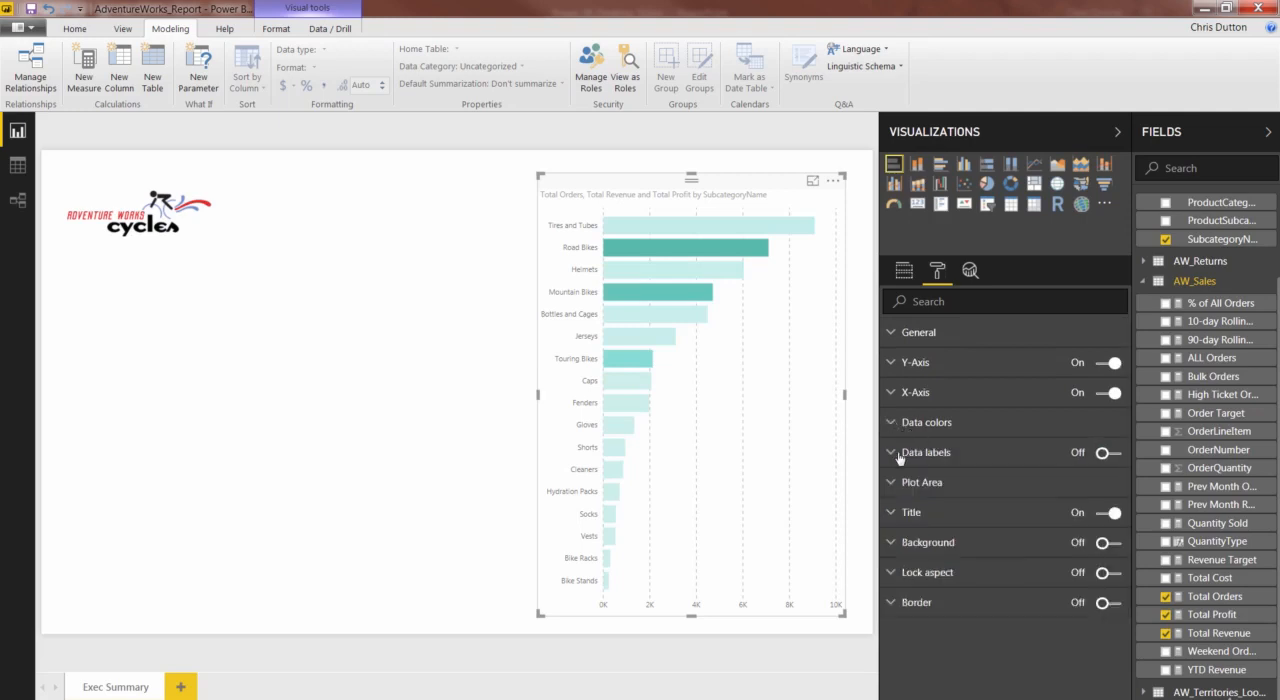
# - Turn on data labels for the bar chart and color them medium gray
pyautogui.click(889, 456)
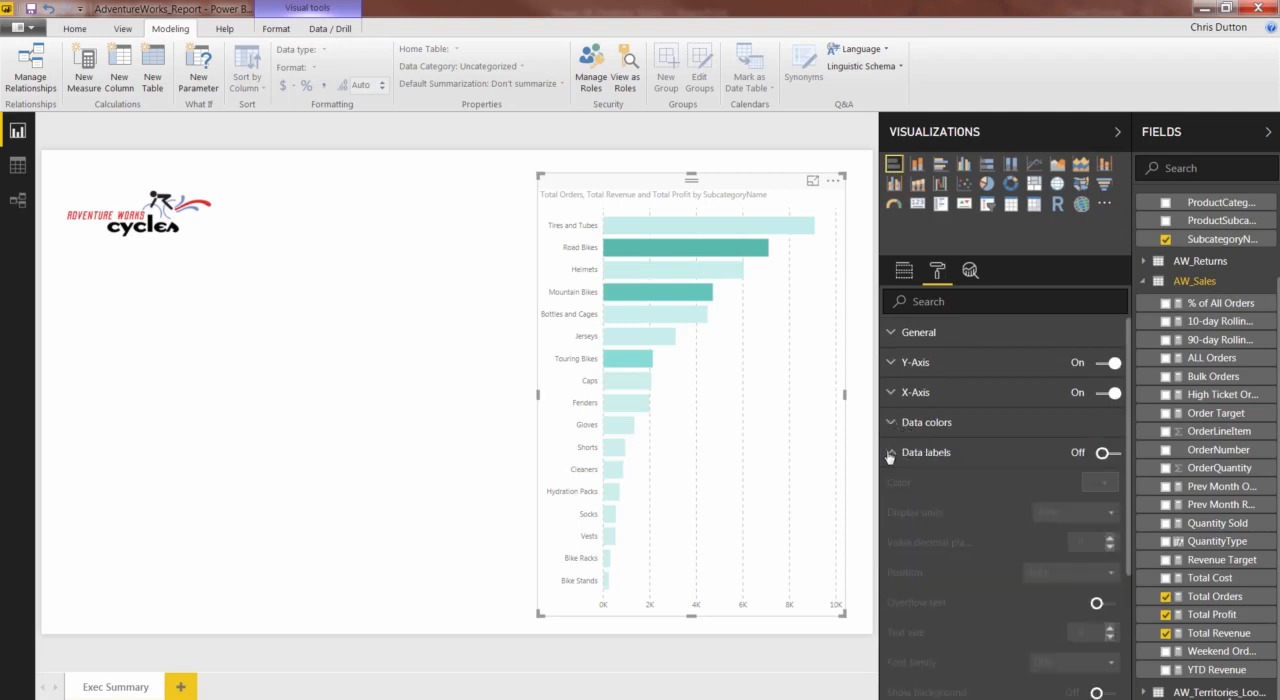
pyautogui.click(1110, 455)
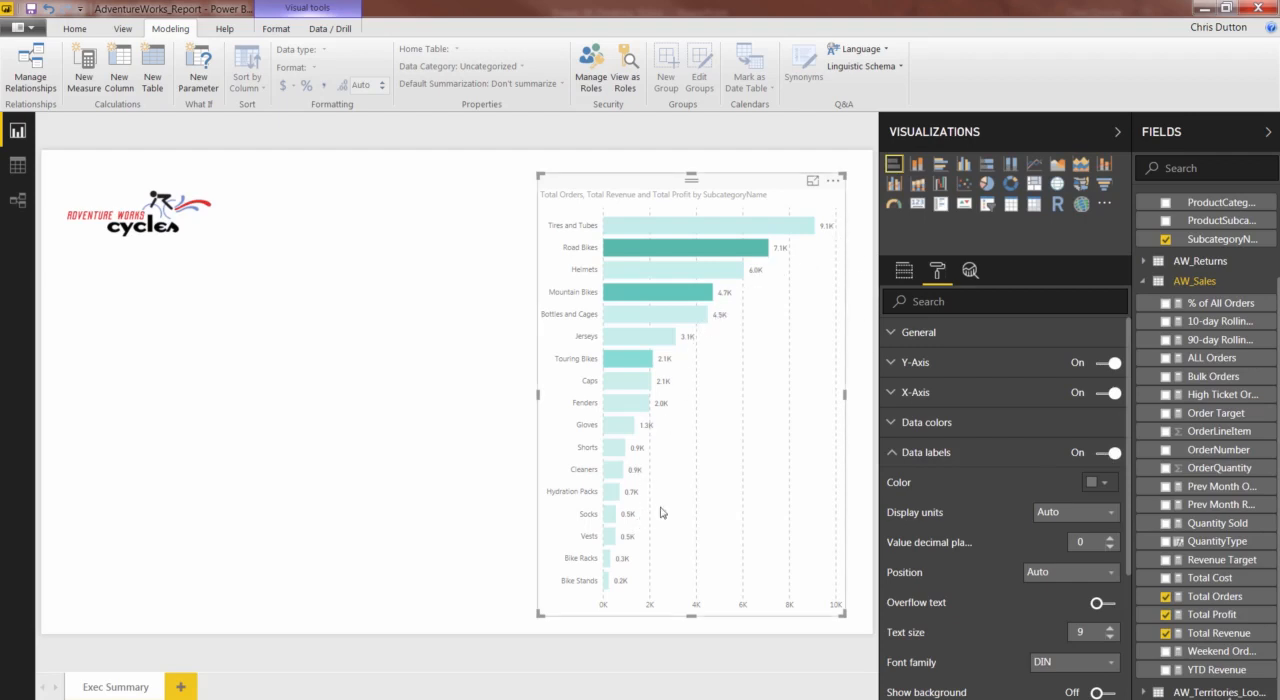
pyautogui.click(1098, 486)
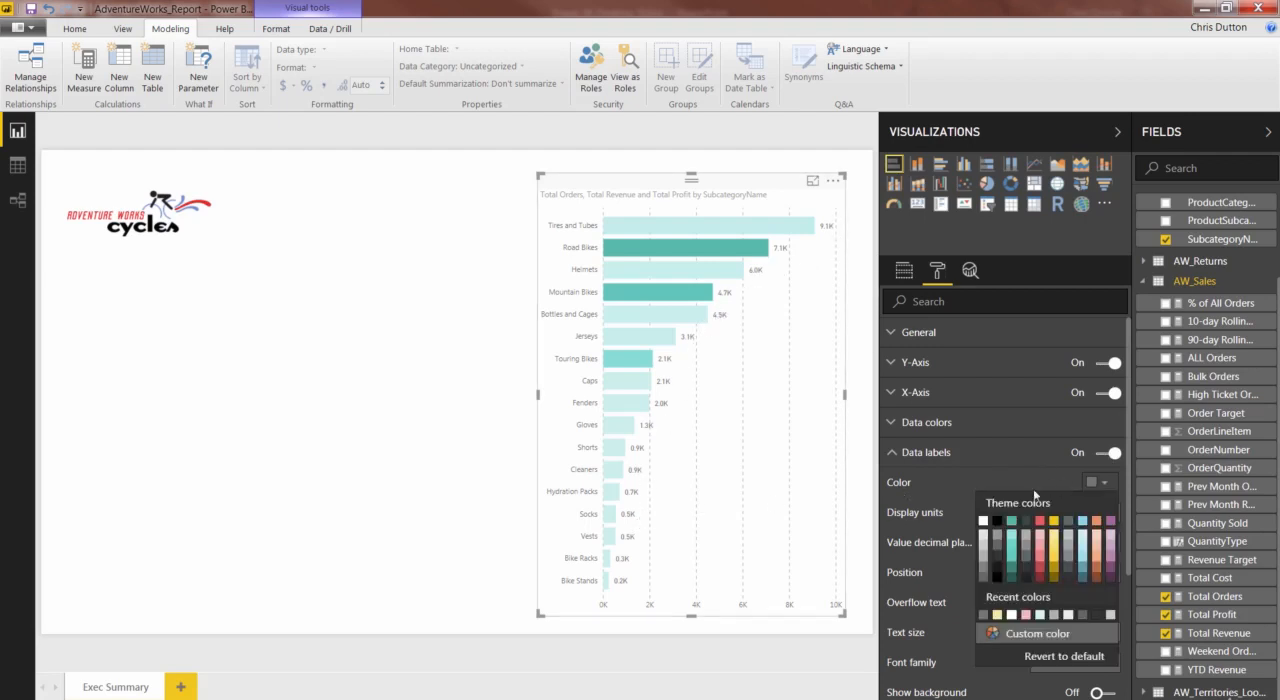
pyautogui.click(981, 549)
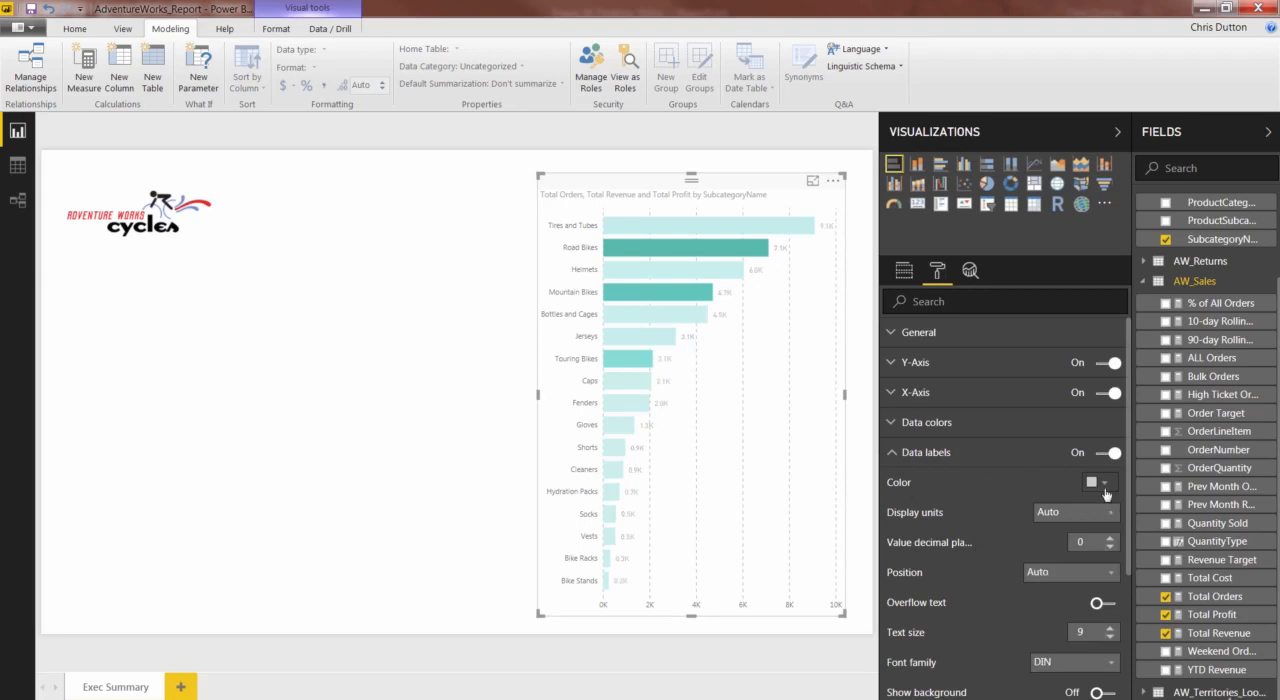
pyautogui.click(1098, 484)
pyautogui.click(983, 560)
# - Try the Inside End position for the data labels and return it to Auto
pyautogui.scroll(-1, 1048, 523)
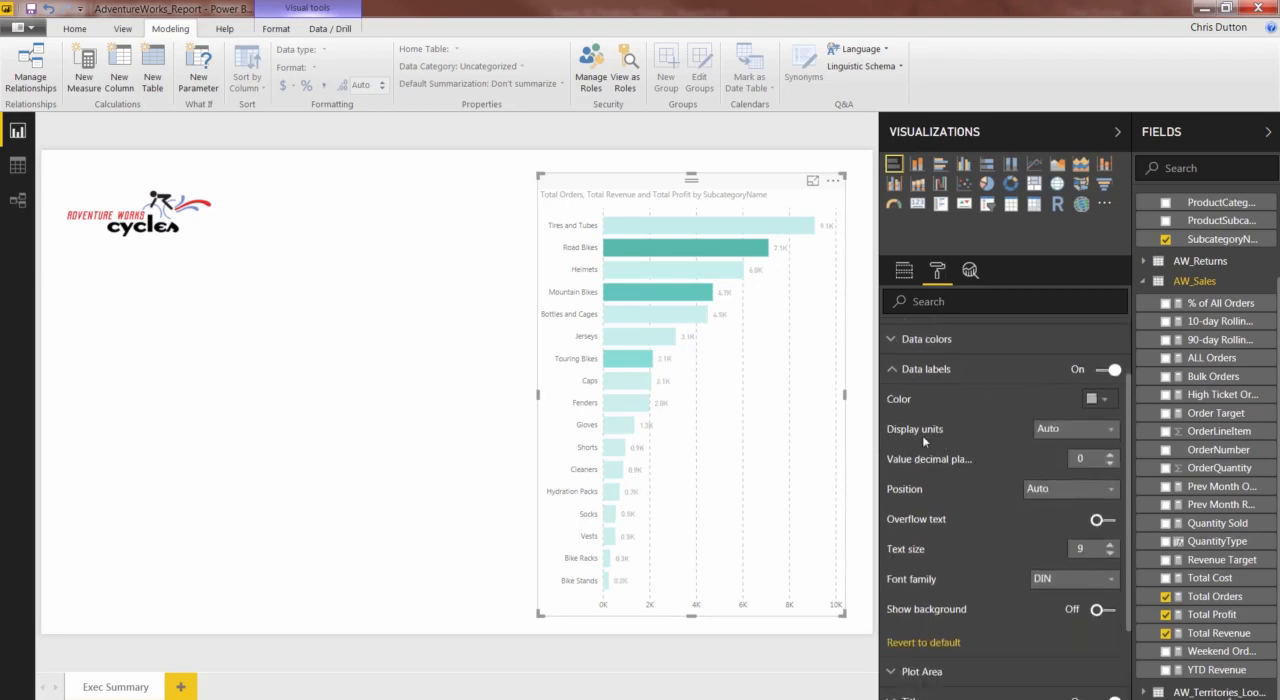
pyautogui.click(1106, 489)
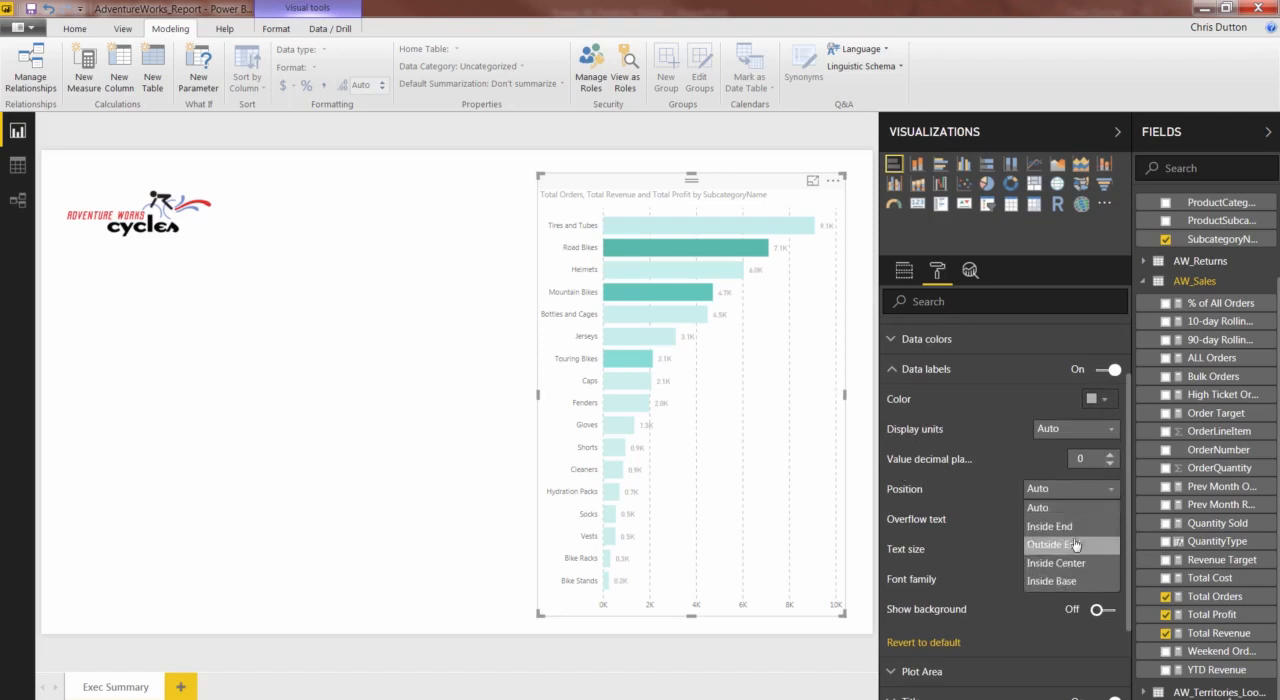
pyautogui.click(1075, 529)
pyautogui.click(1108, 497)
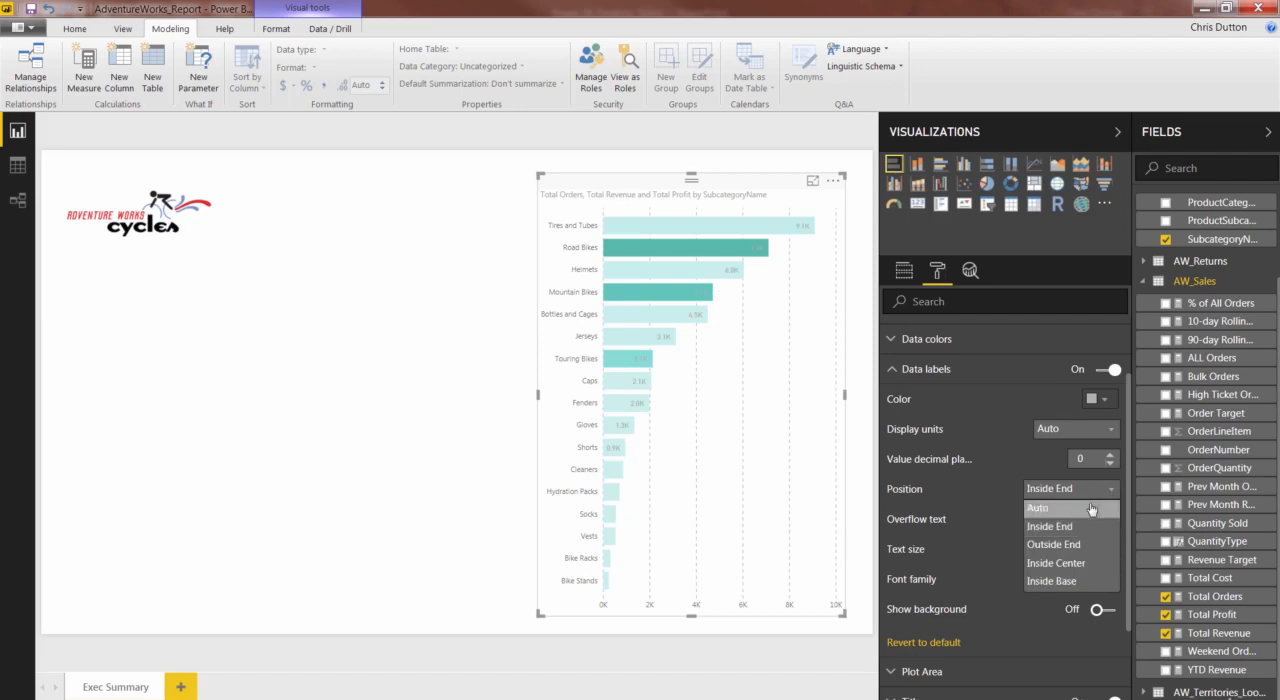
pyautogui.click(1092, 512)
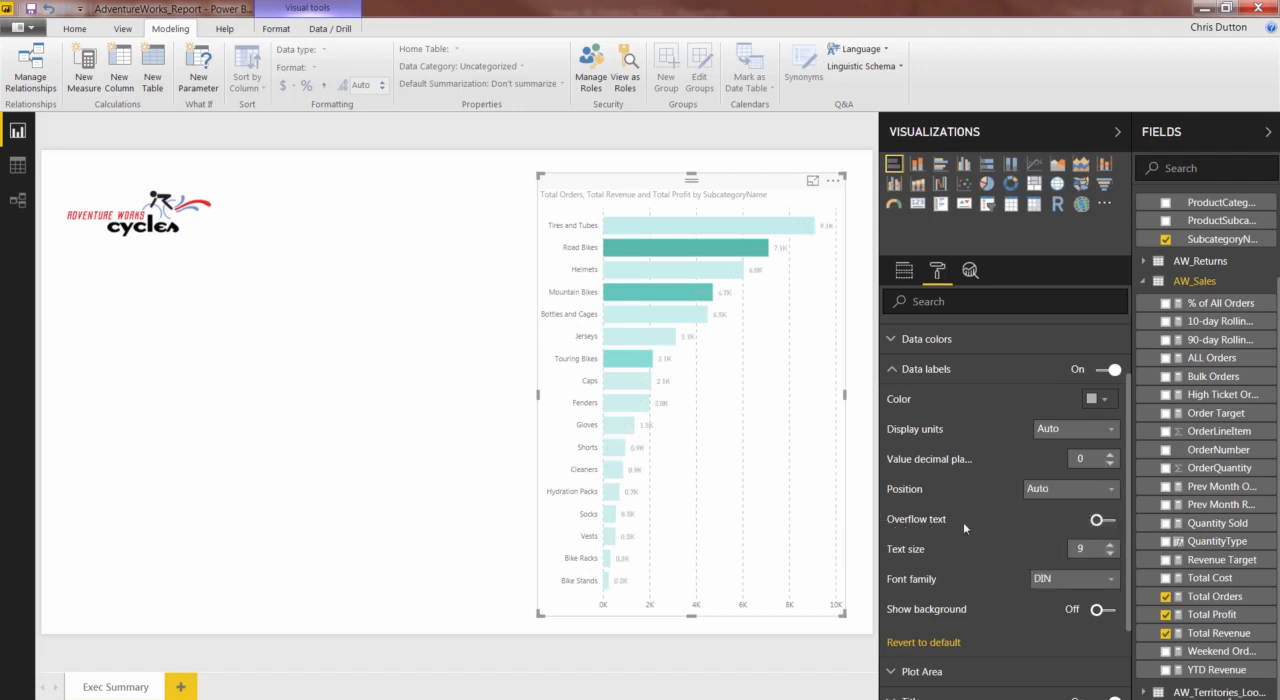
# - Try a data label text size of 8 with a label background, then restore size 9 without the background
pyautogui.scroll(-1, 968, 522)
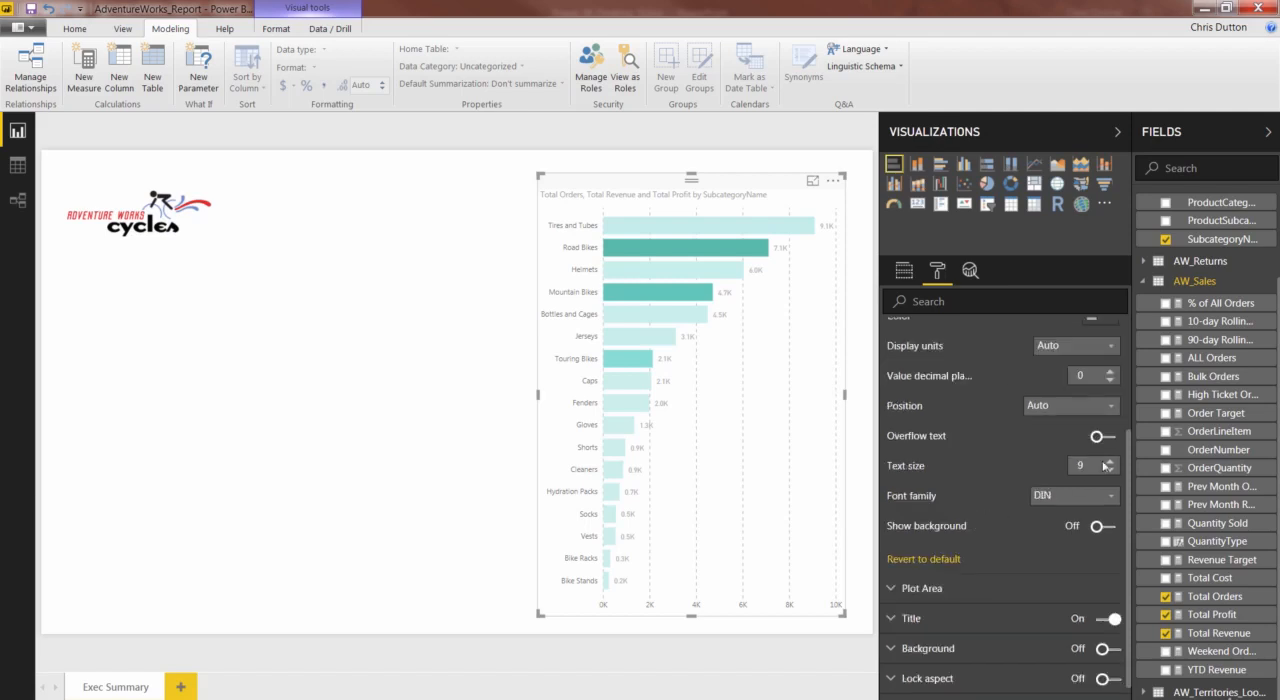
pyautogui.click(1111, 472)
pyautogui.click(1103, 527)
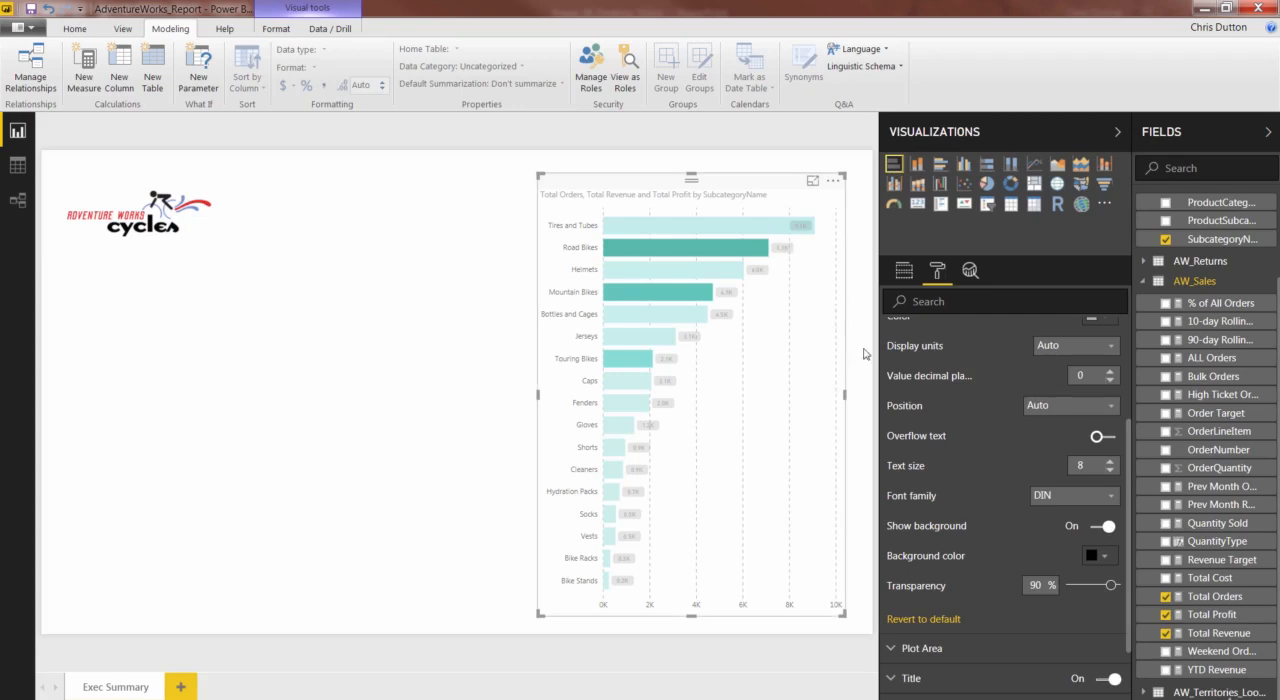
pyautogui.click(1100, 528)
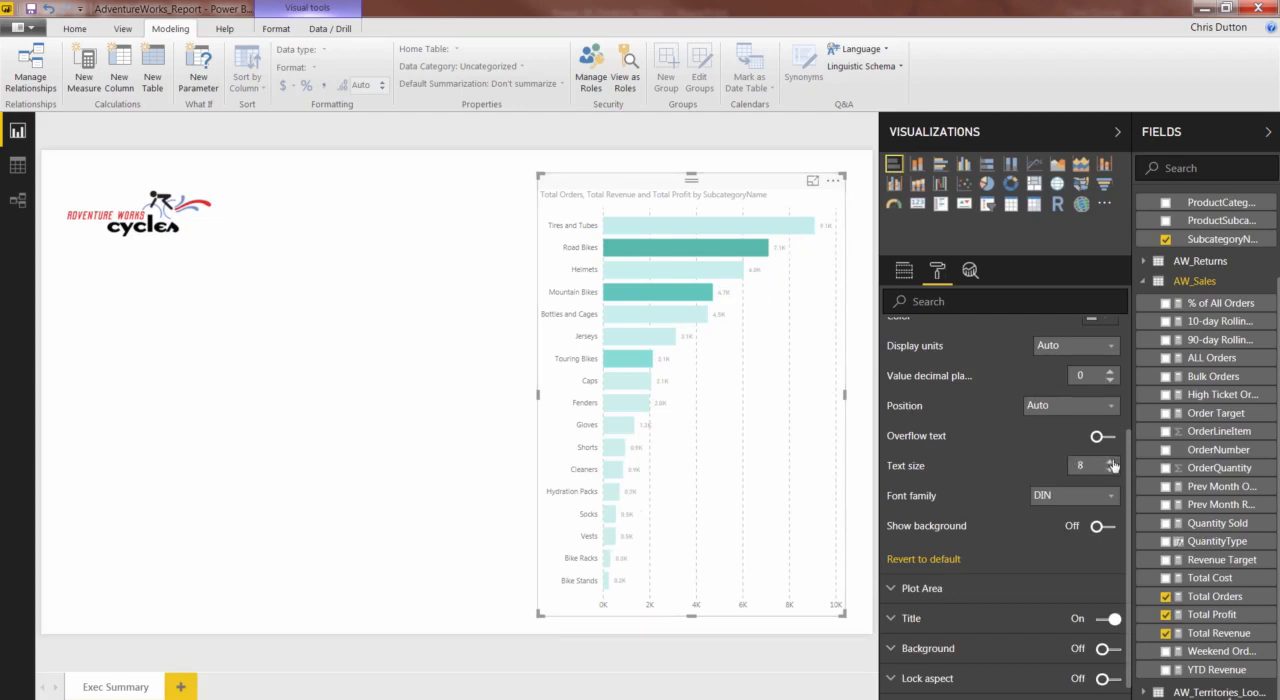
pyautogui.scroll(2, 1013, 356)
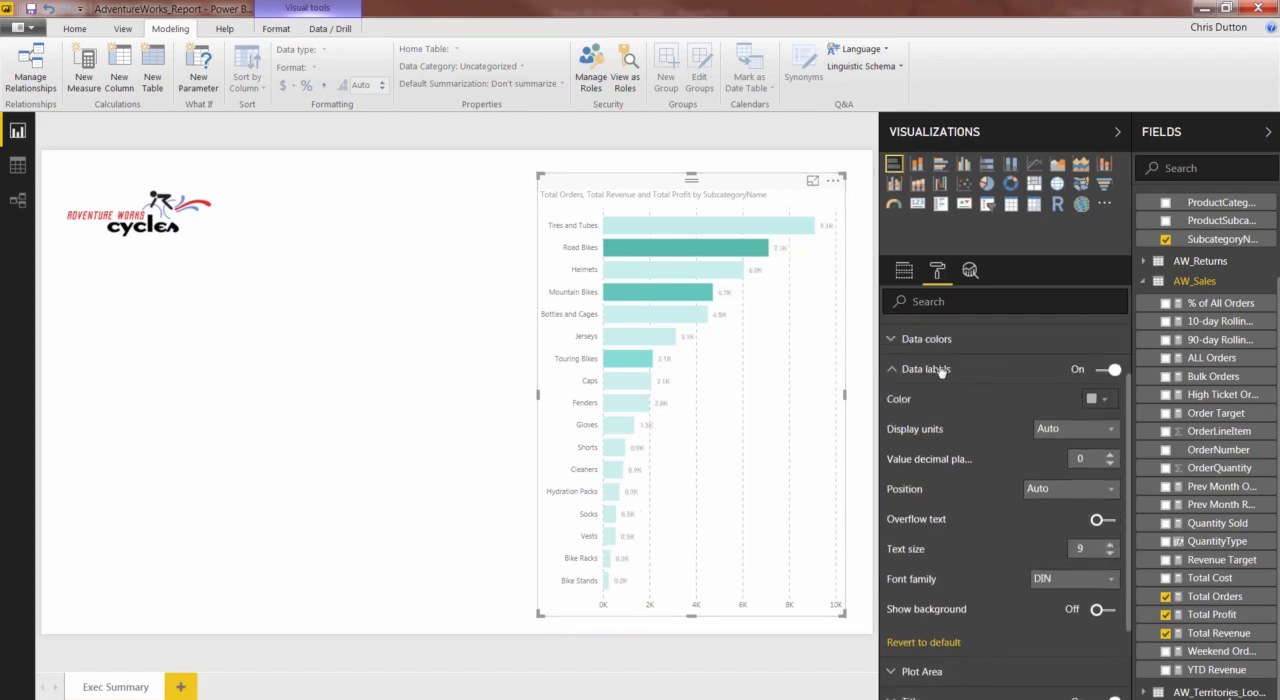
pyautogui.click(892, 373)
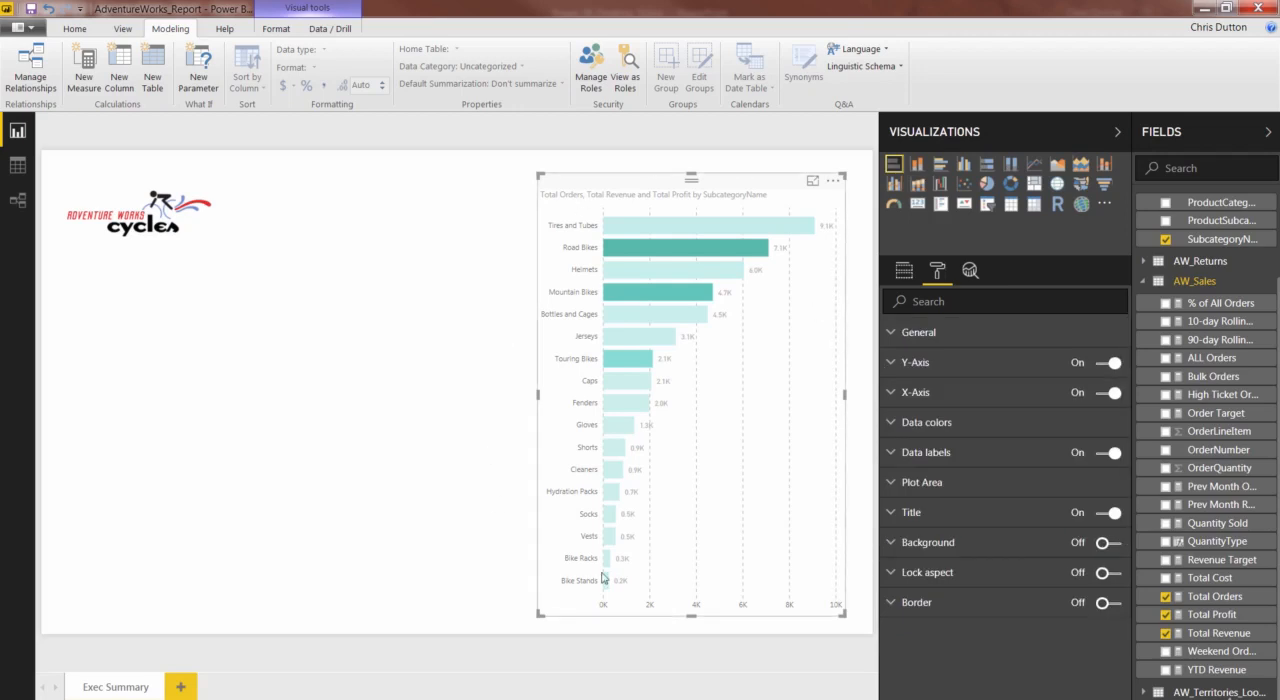
# - Check the plot area's transparency and background image options
pyautogui.click(894, 483)
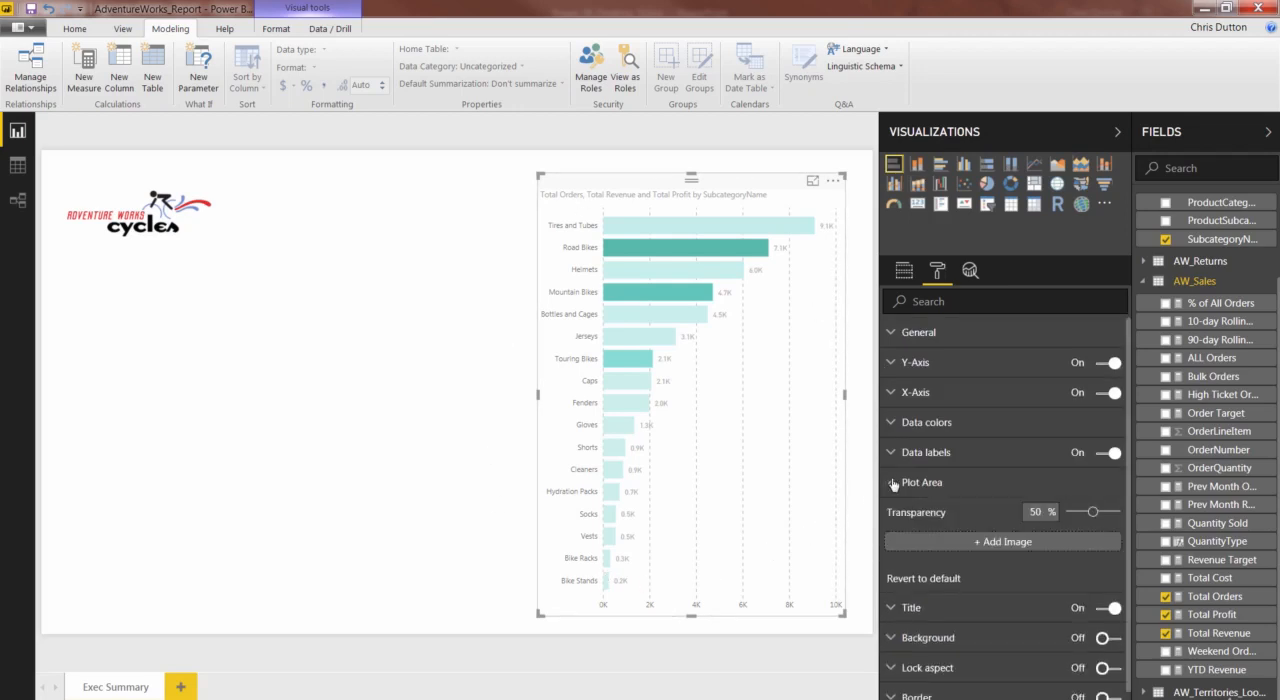
pyautogui.moveTo(1093, 513)
pyautogui.mouseDown()
pyautogui.moveTo(1076, 516)
pyautogui.moveTo(1095, 514)
pyautogui.mouseUp()
pyautogui.click(896, 486)
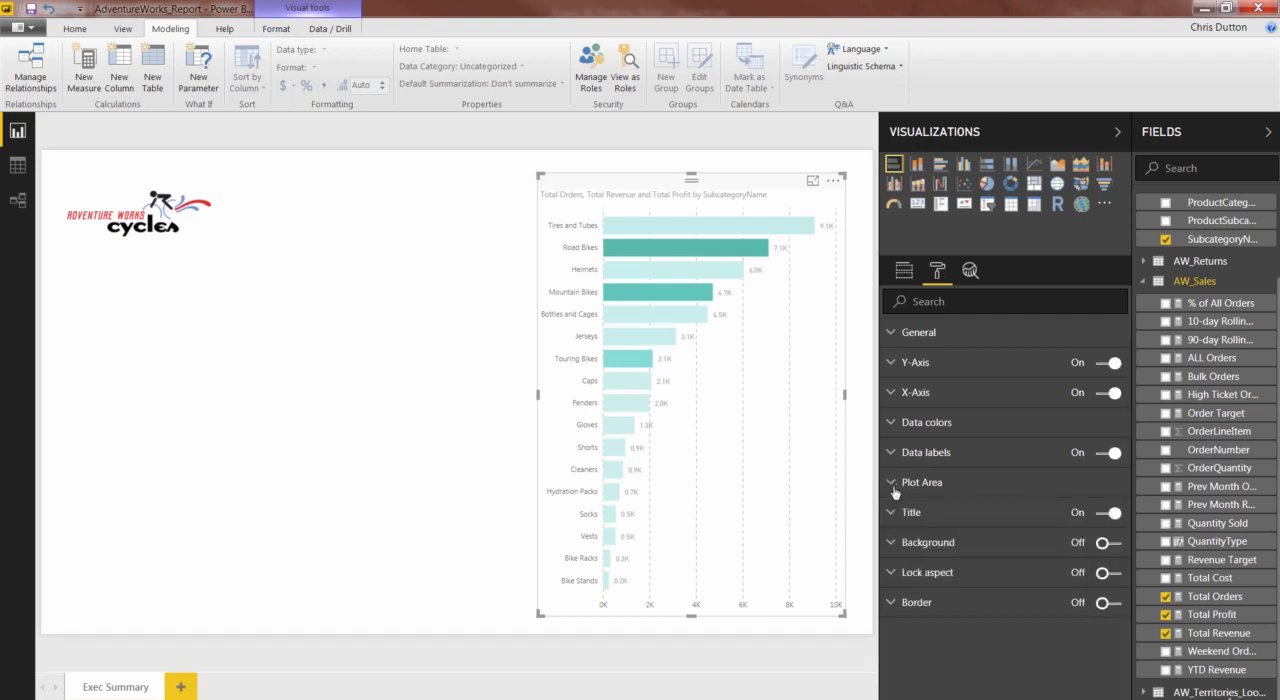
# - Nudge the bar chart slightly down and change its title text to "Total Orders by Subcategory"
pyautogui.click(891, 514)
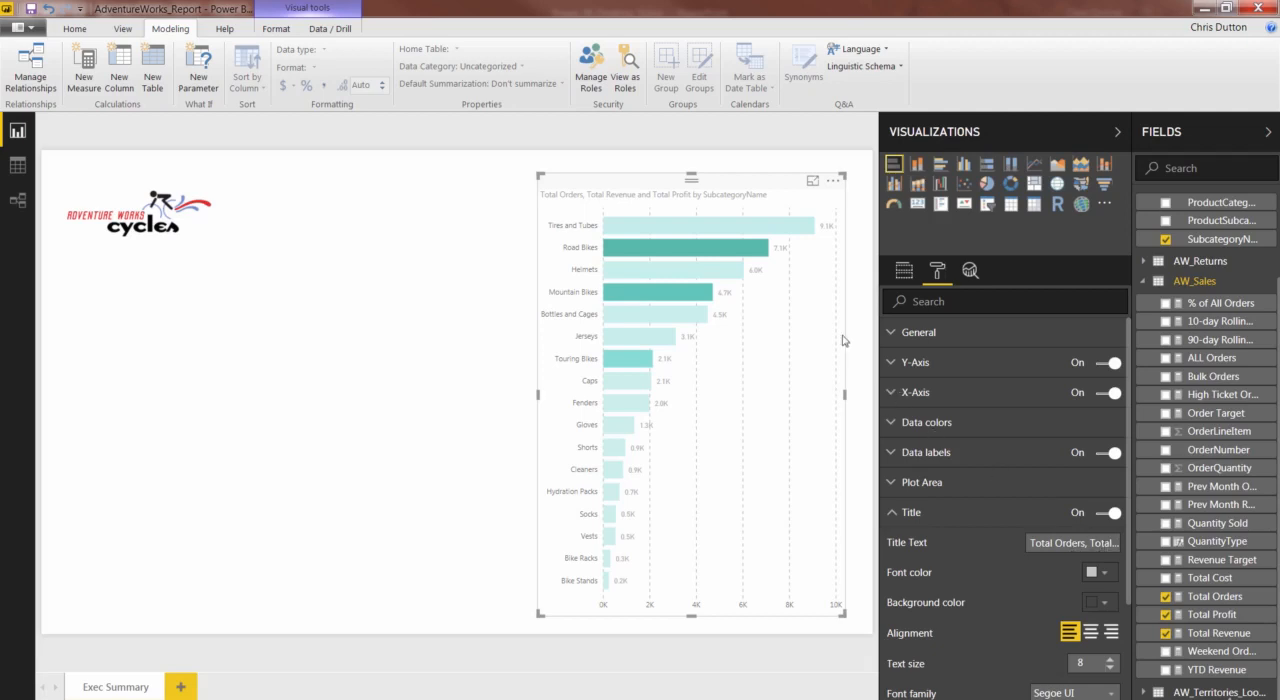
pyautogui.moveTo(645, 193); pyautogui.dragTo(632, 211)
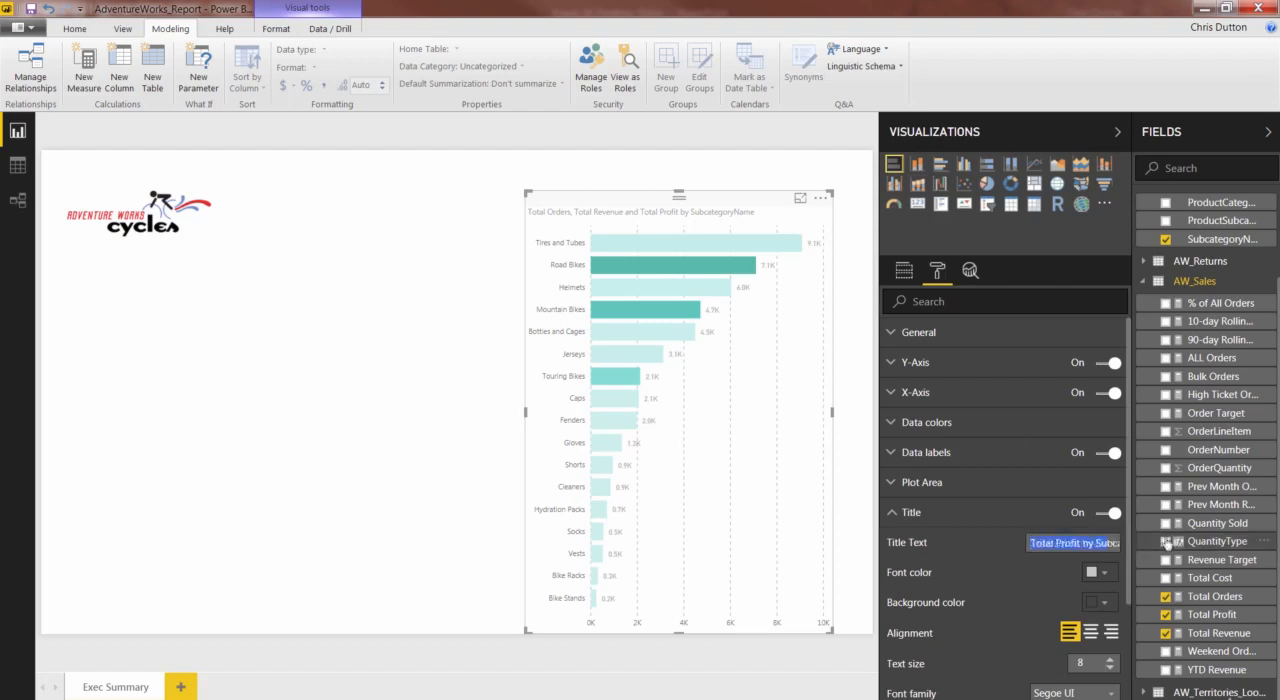
pyautogui.tripleClick(1031, 541)
pyautogui.write('Tot')
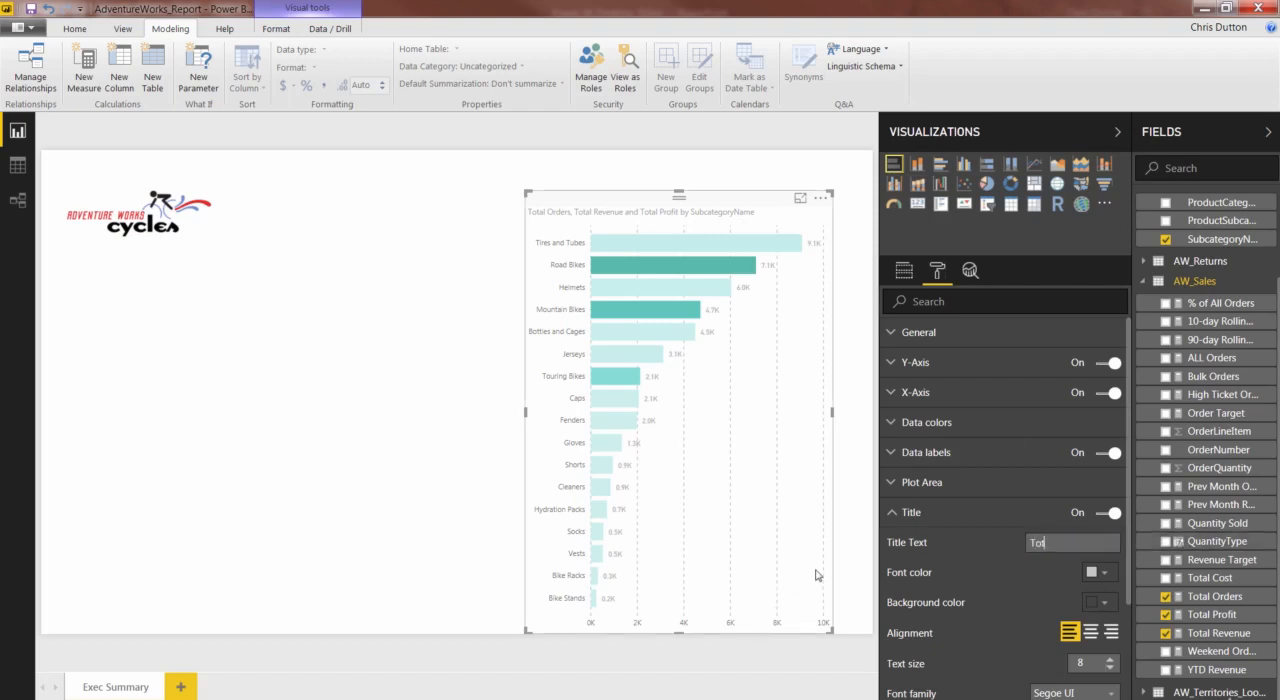
pyautogui.write('al C')
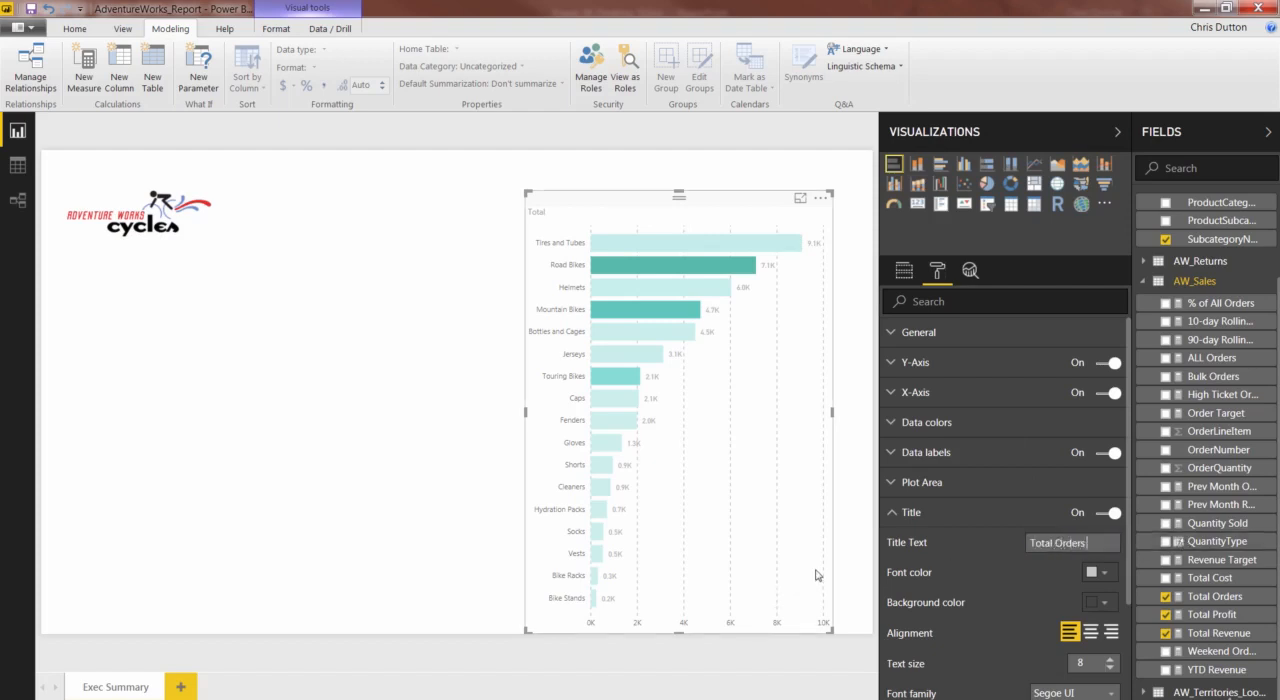
pyautogui.write('rders by Subcatgor')
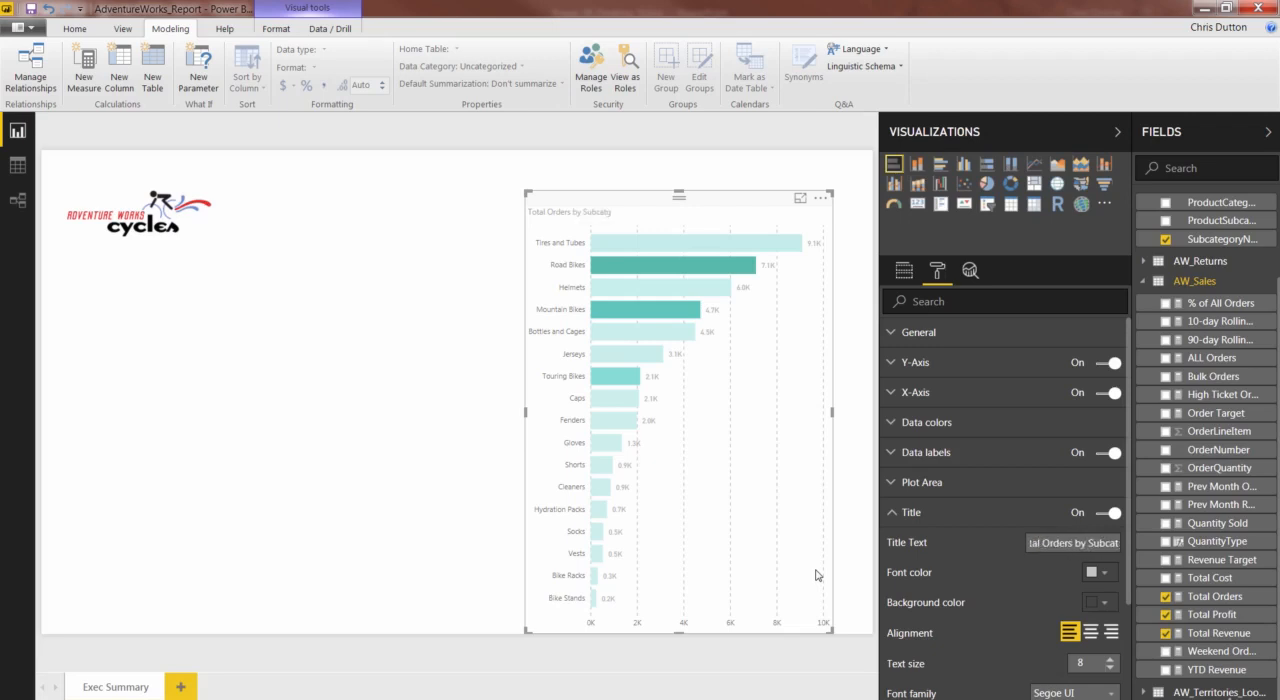
pyautogui.write('y')
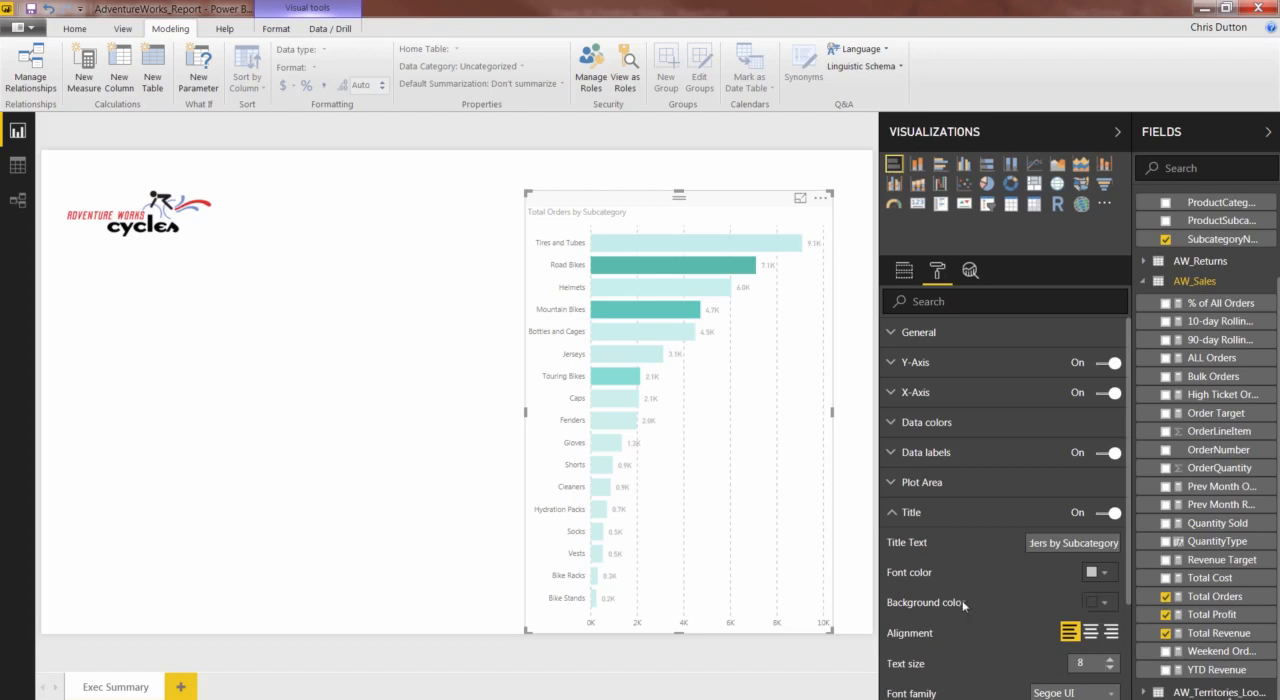
# - Give the chart title a dark gray background and a light gray font color
pyautogui.click(1104, 604)
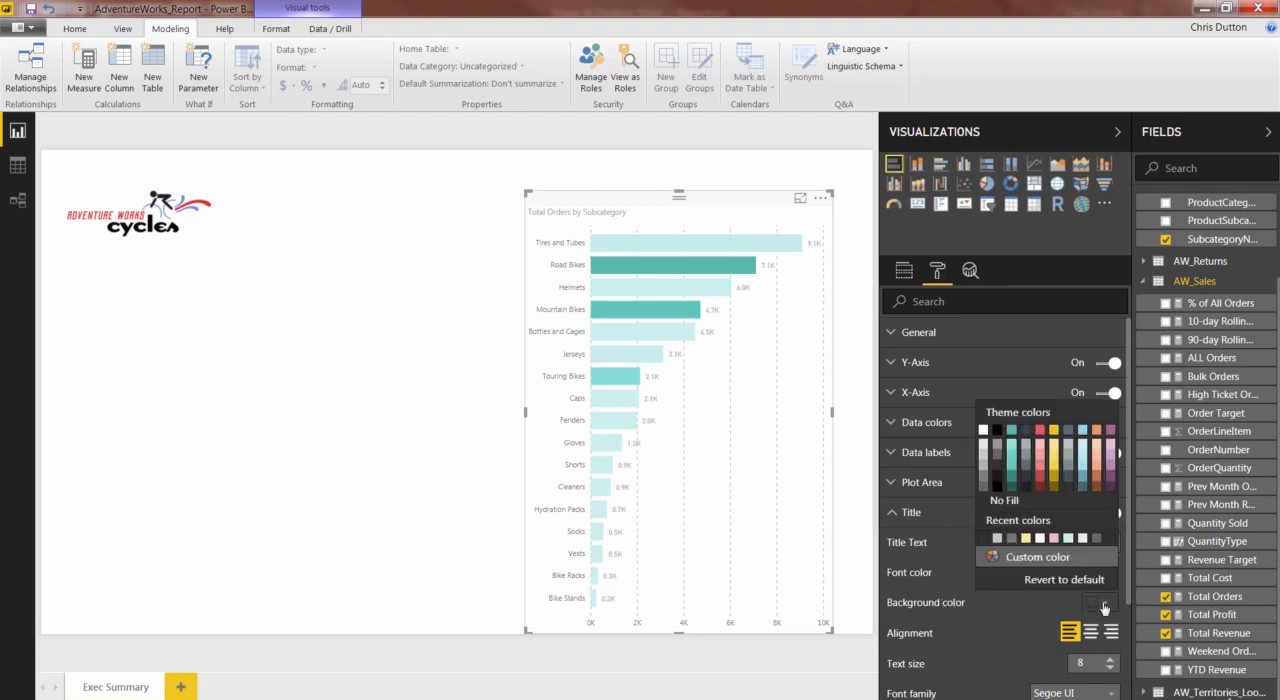
pyautogui.click(997, 462)
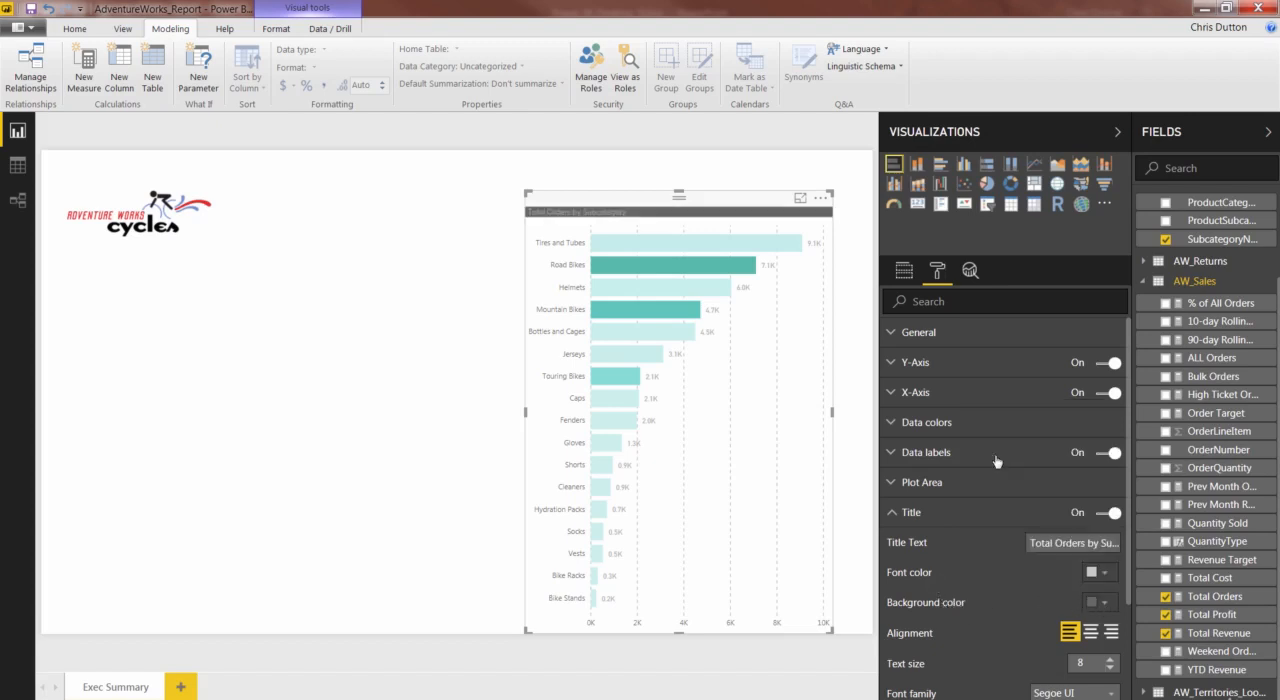
pyautogui.click(1104, 574)
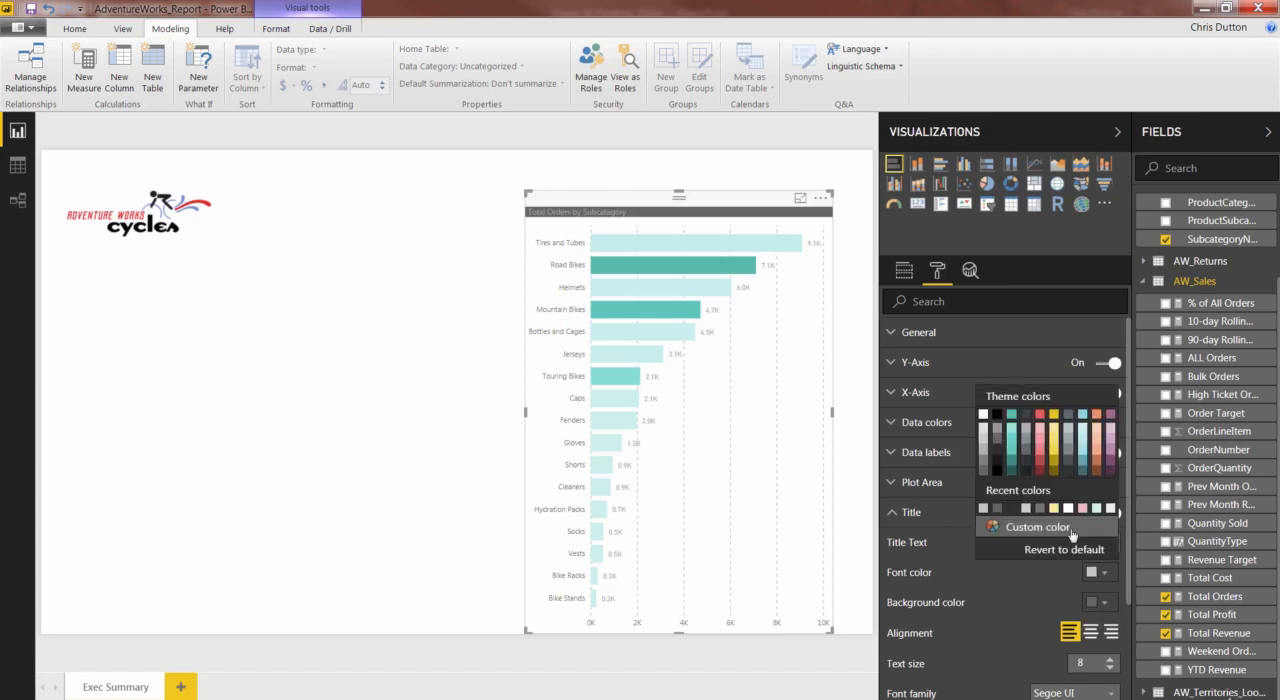
pyautogui.click(982, 440)
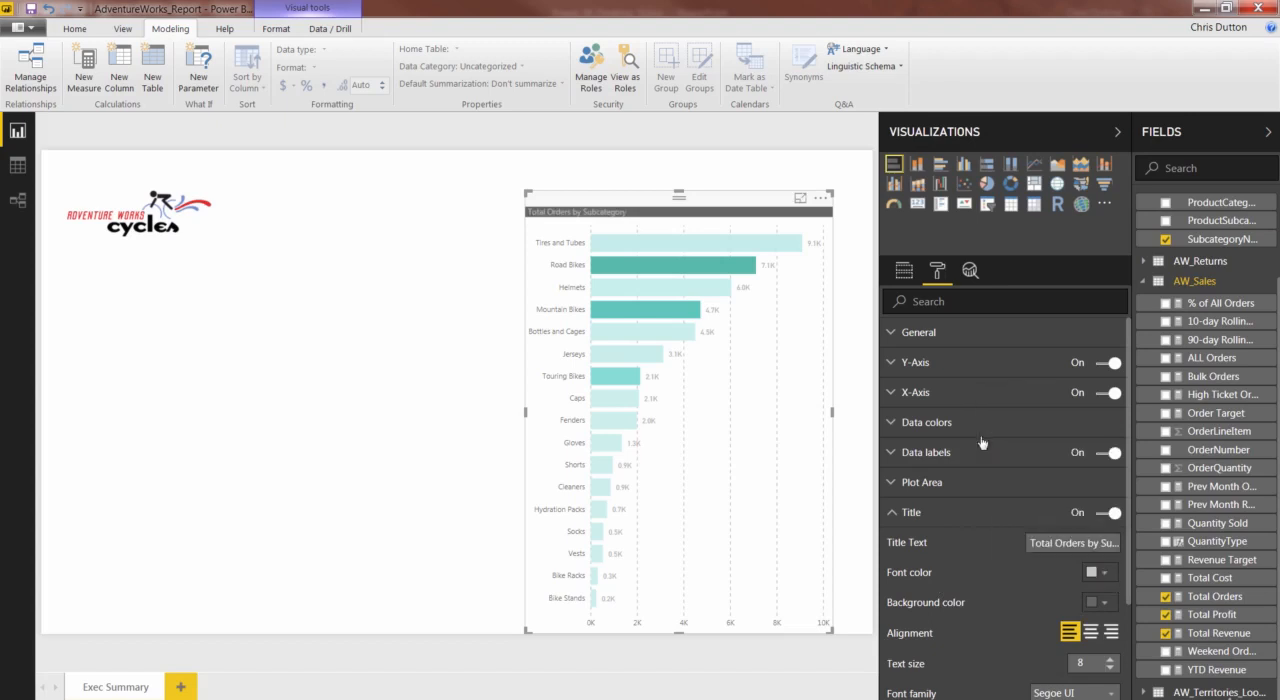
# - Center the chart title and set its text size to 12
pyautogui.click(1091, 632)
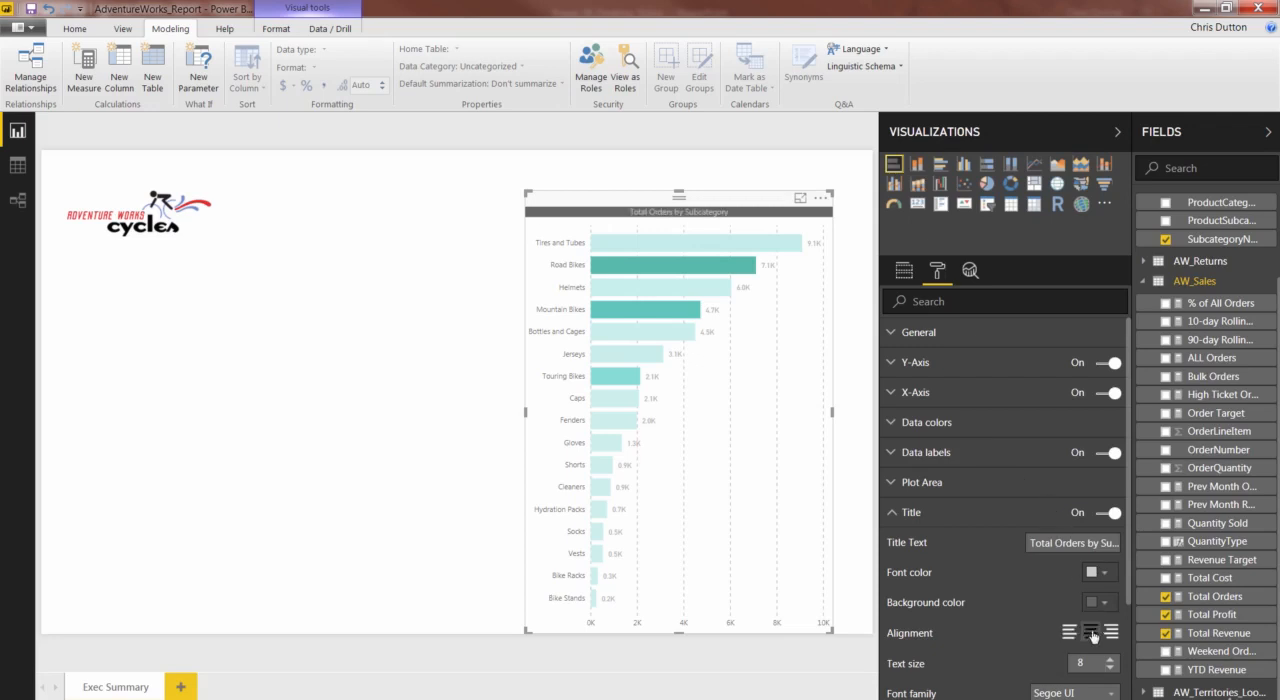
pyautogui.click(1113, 660)
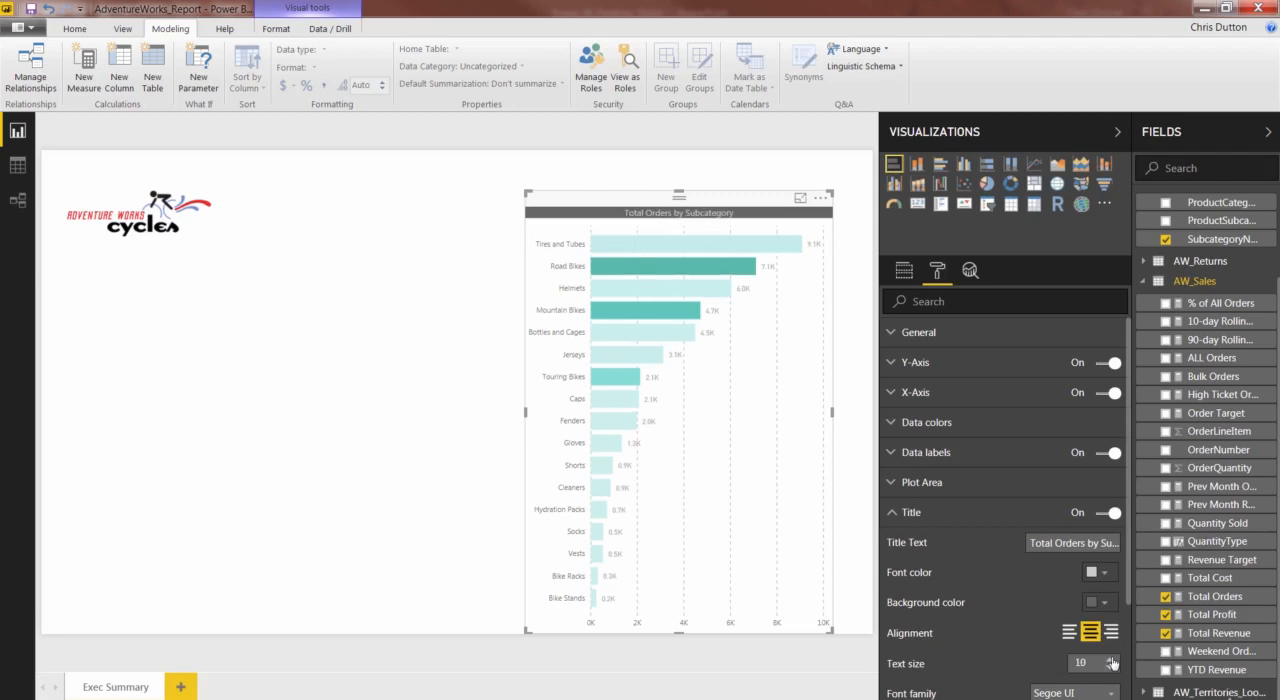
pyautogui.click(1113, 660)
pyautogui.click(1113, 660)
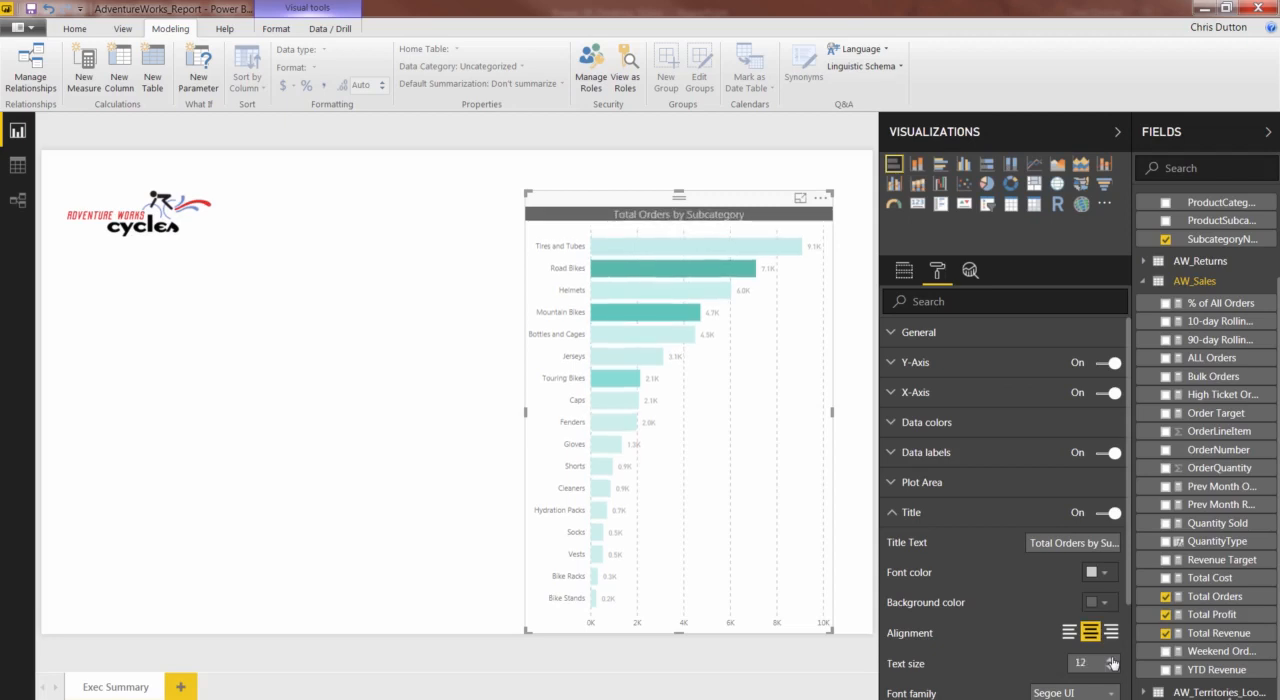
pyautogui.scroll(-3, 1100, 600)
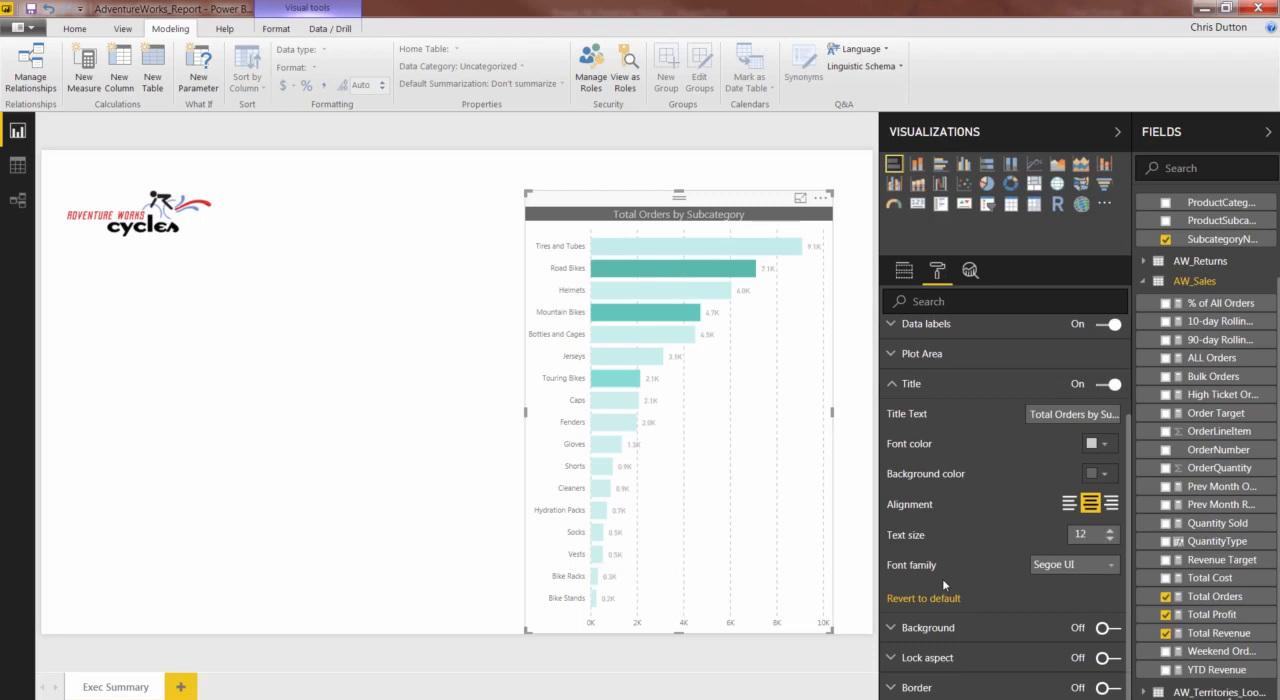
pyautogui.click(894, 388)
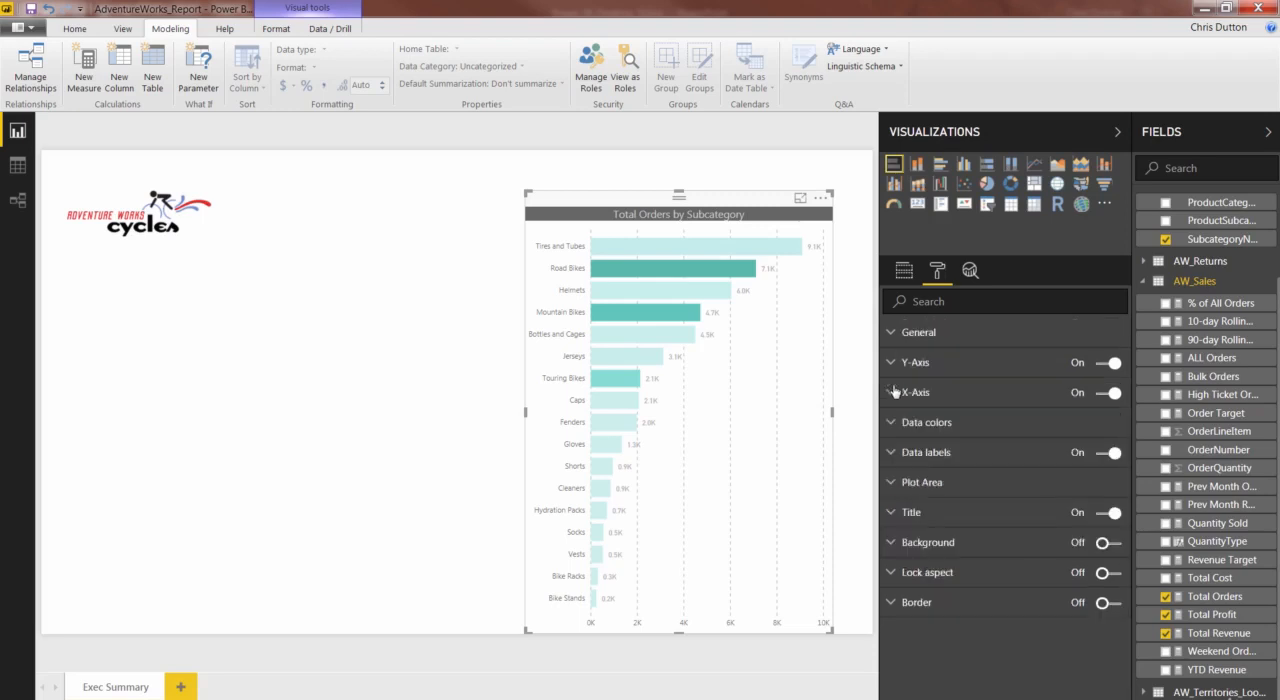
# - Try a light blue background for the whole chart and revert the background to its default
pyautogui.click(1112, 548)
pyautogui.click(1112, 548)
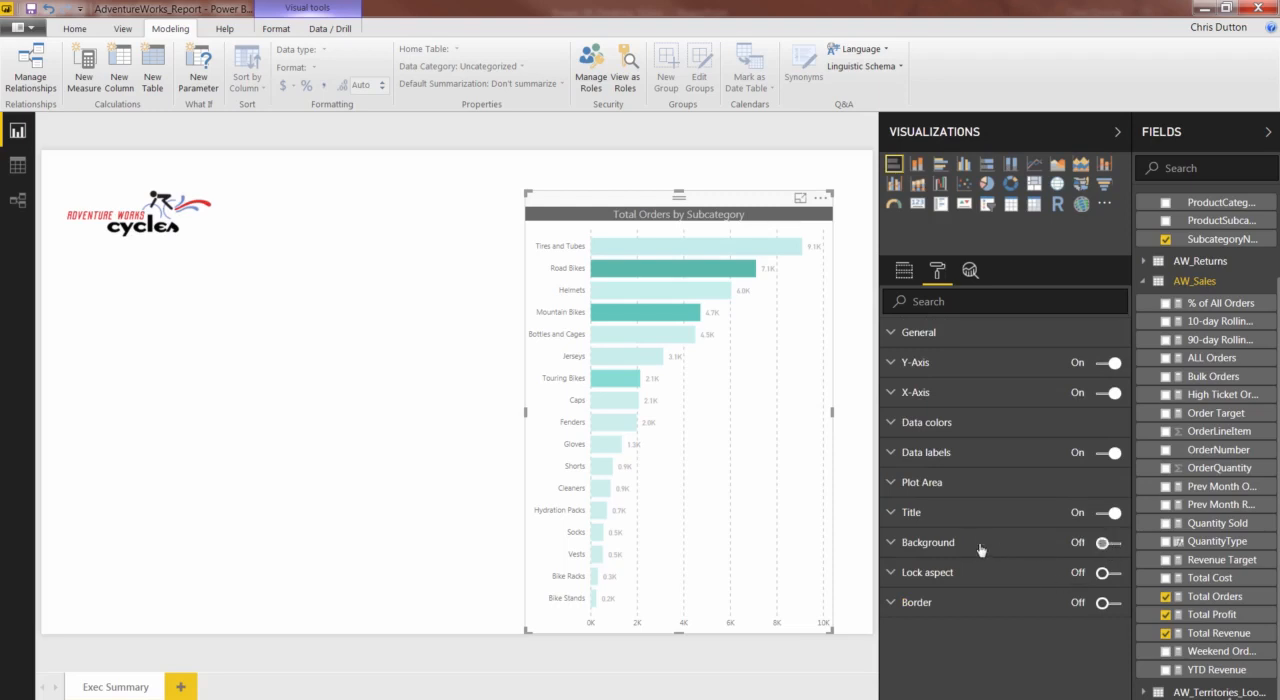
pyautogui.click(903, 544)
pyautogui.click(1109, 547)
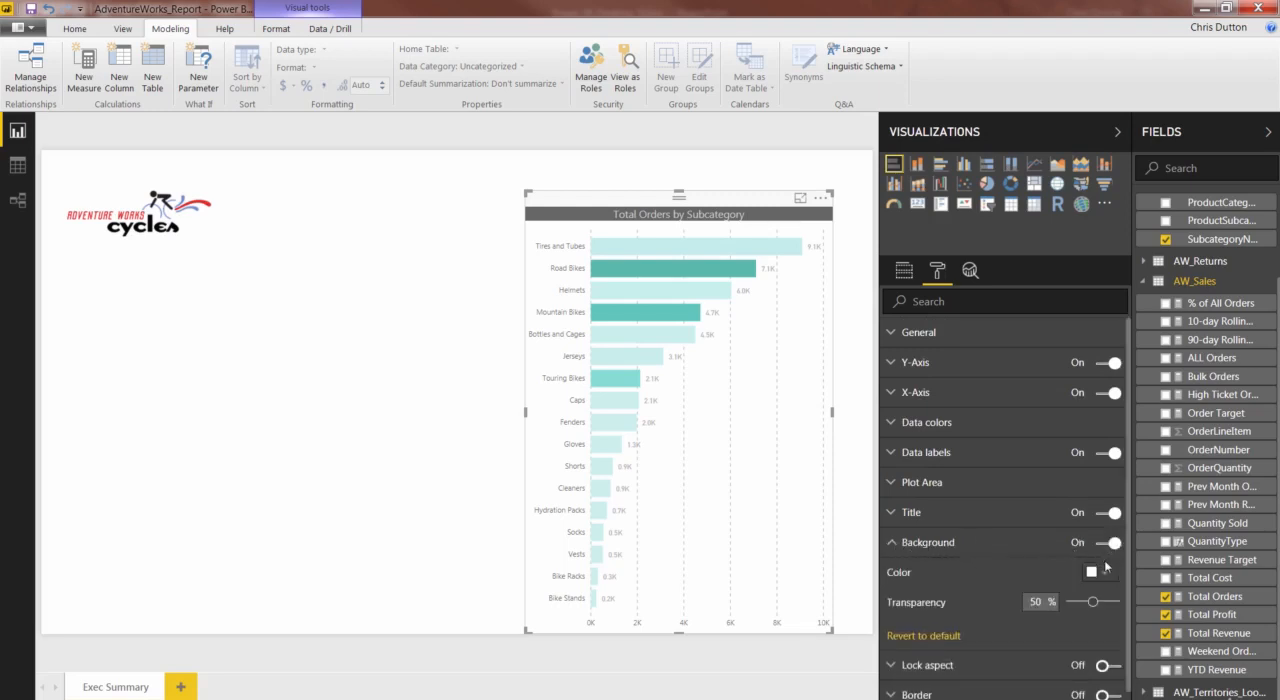
pyautogui.click(1105, 574)
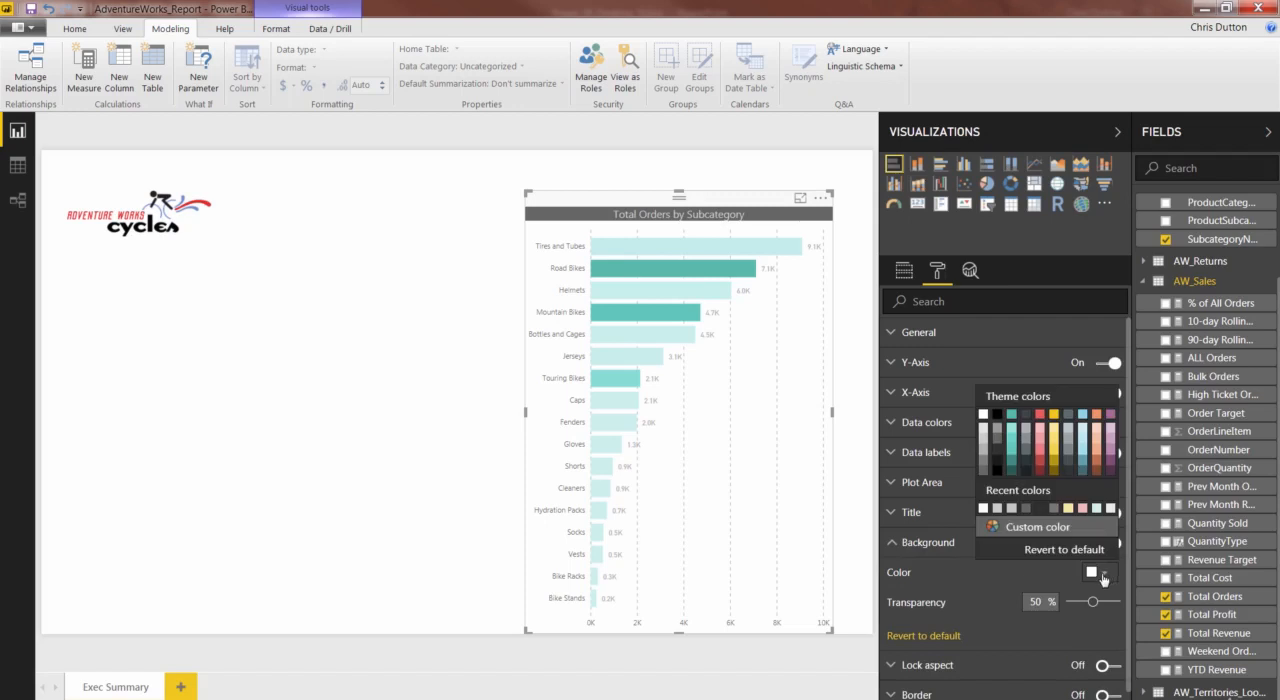
pyautogui.click(1080, 451)
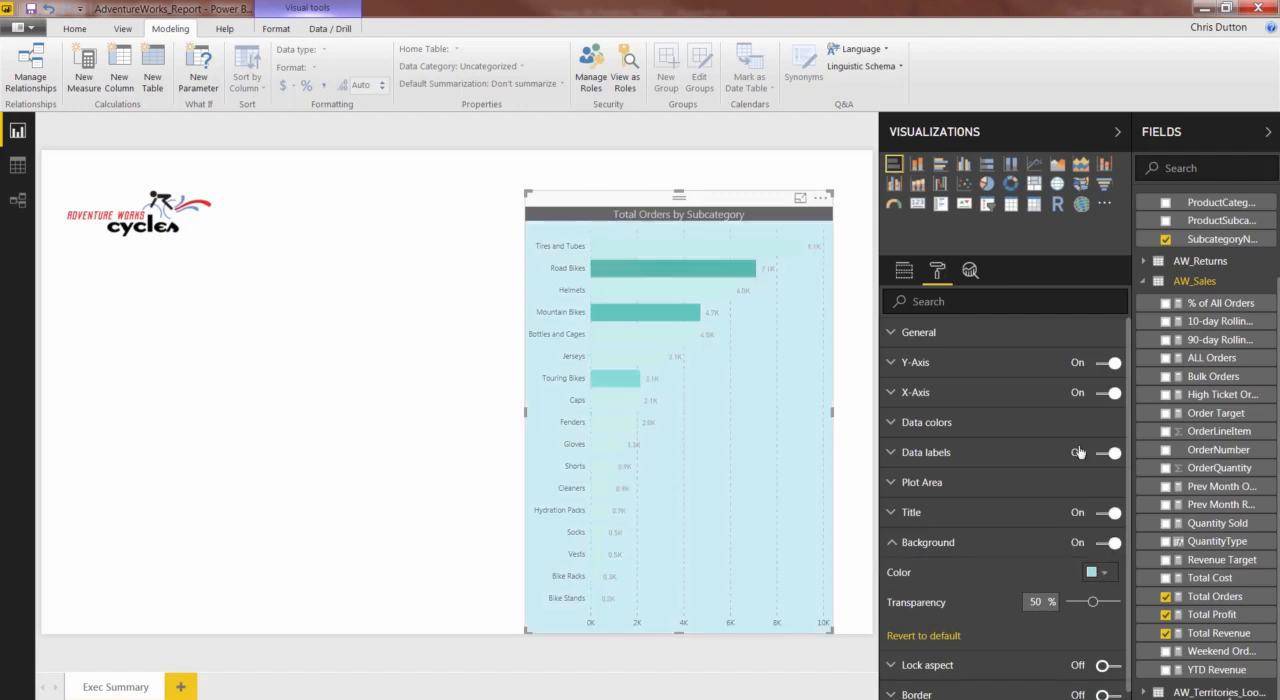
pyautogui.click(950, 637)
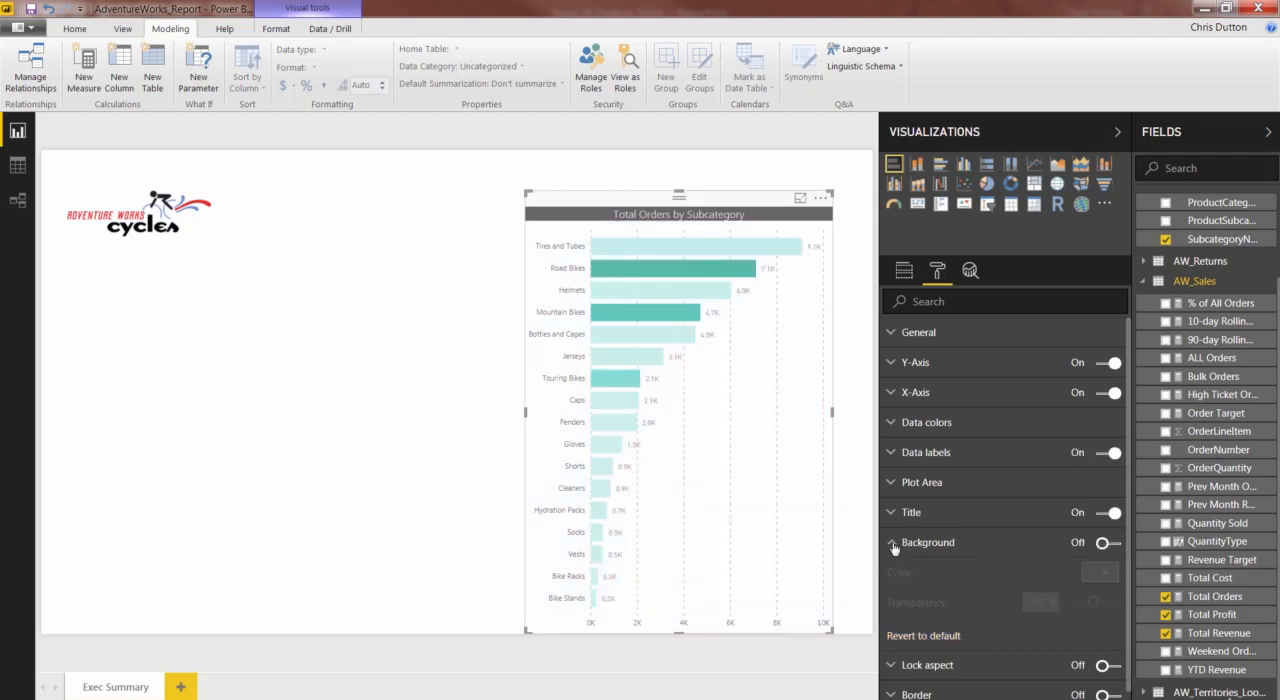
pyautogui.click(893, 545)
# - Turn on the chart's aspect lock and shrink the chart proportionally from its lower corner
pyautogui.click(891, 574)
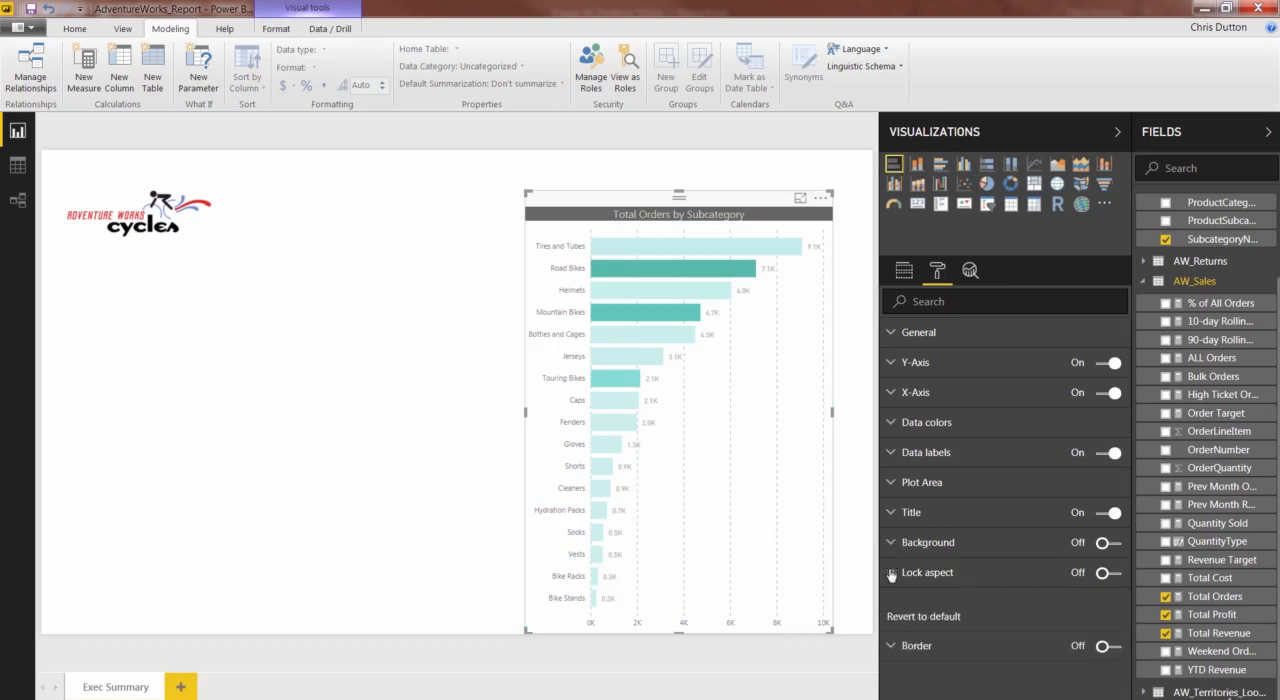
pyautogui.click(1110, 573)
pyautogui.moveTo(829, 629); pyautogui.dragTo(770, 495)
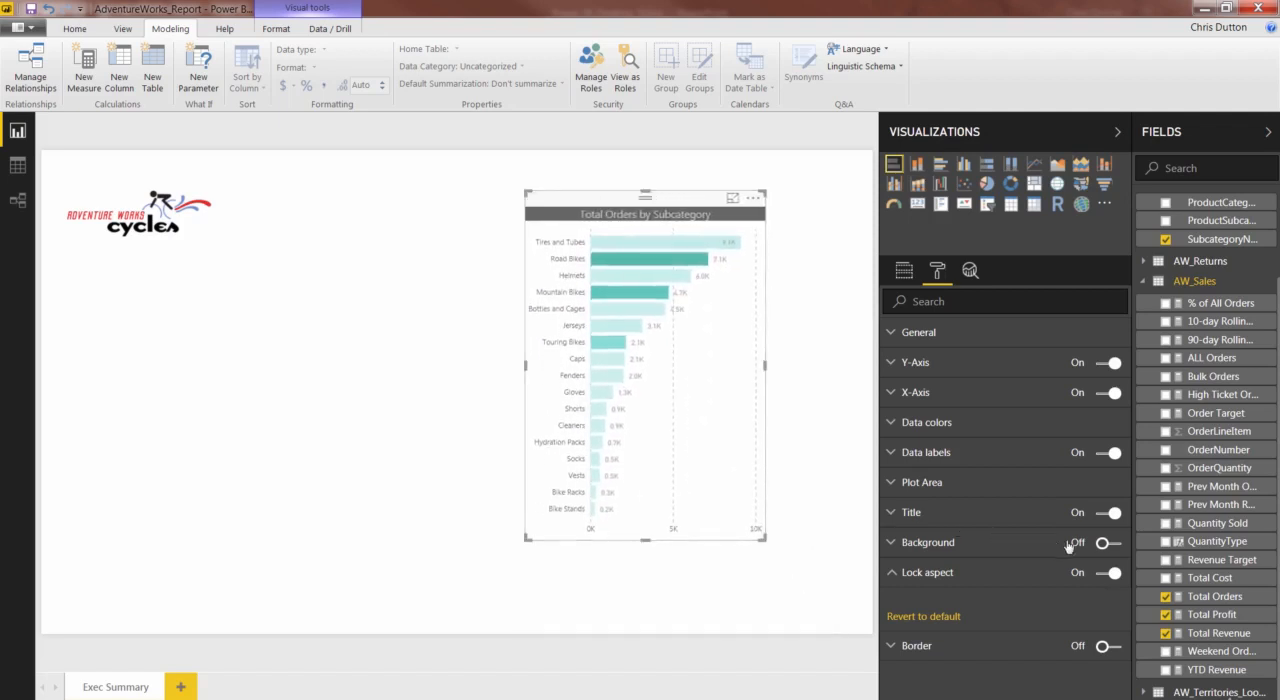
# - Turn off the aspect lock and resize the chart freely, making it wider and slightly shorter
pyautogui.click(1108, 574)
pyautogui.moveTo(526, 540); pyautogui.dragTo(400, 388)
pyautogui.moveTo(515, 400); pyautogui.dragTo(458, 530)
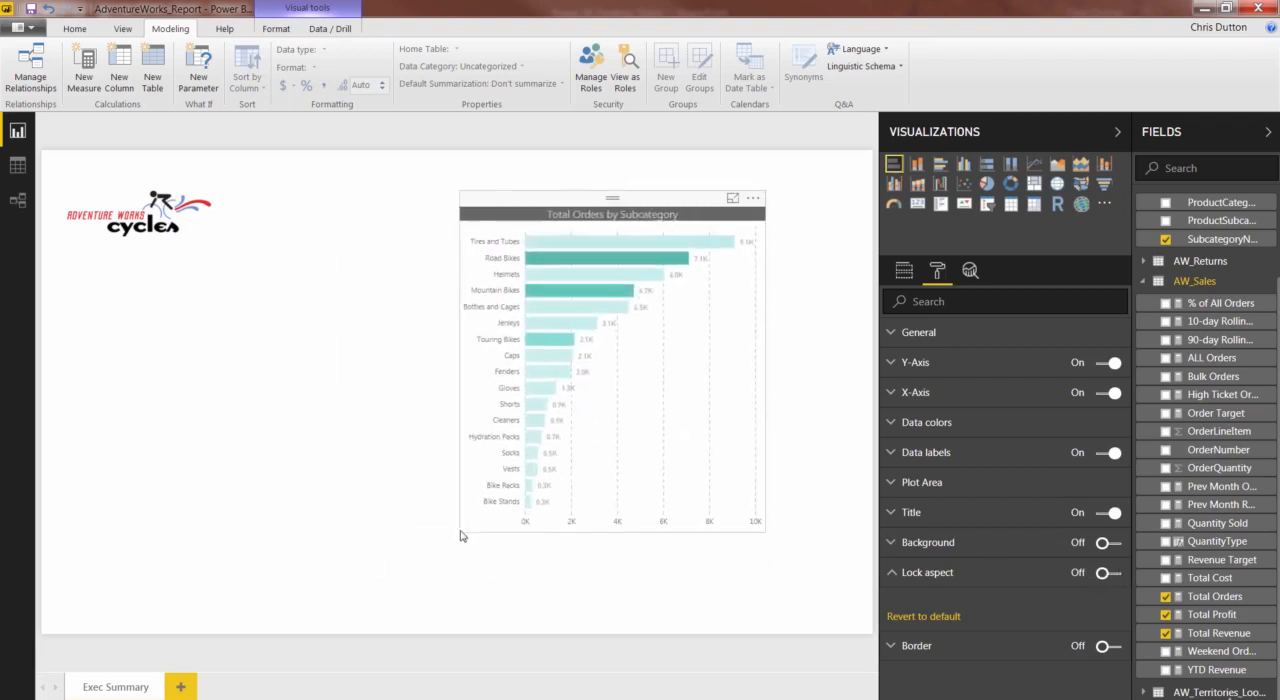
pyautogui.click(894, 576)
# - Try a border around the chart, check it with the chart deselected, and turn the border off again
pyautogui.click(1108, 603)
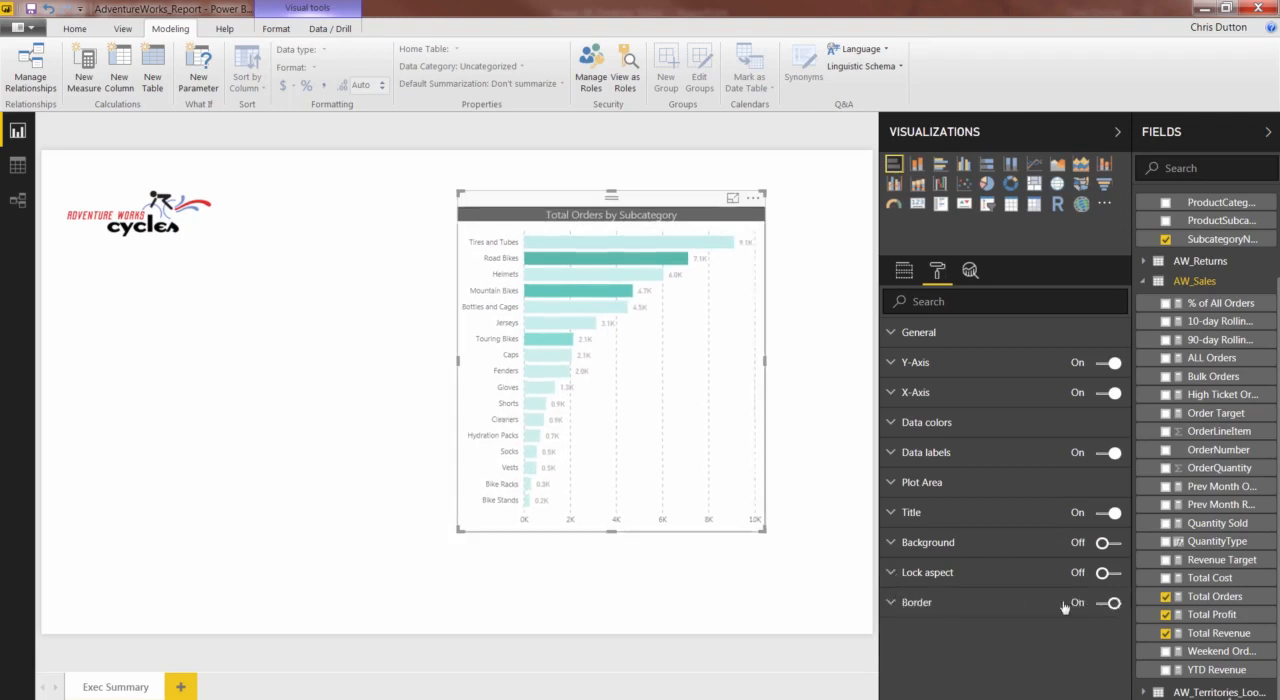
pyautogui.click(794, 597)
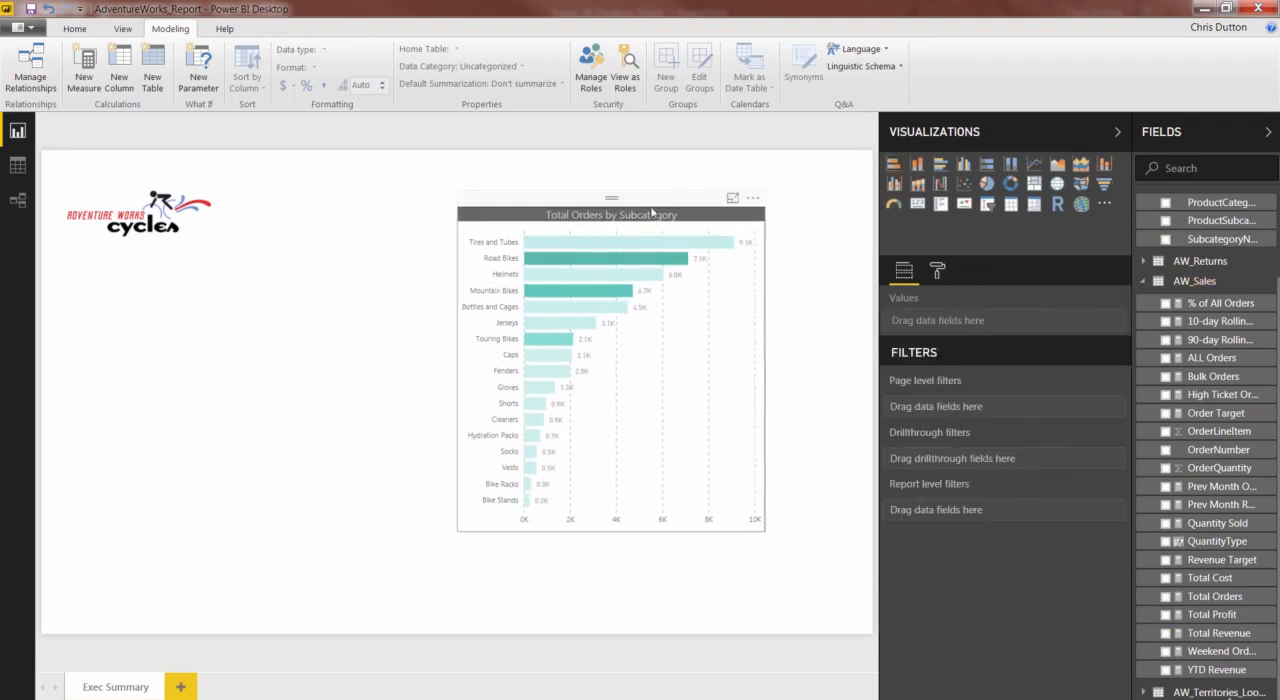
pyautogui.click(652, 212)
pyautogui.scroll(-3, 945, 550)
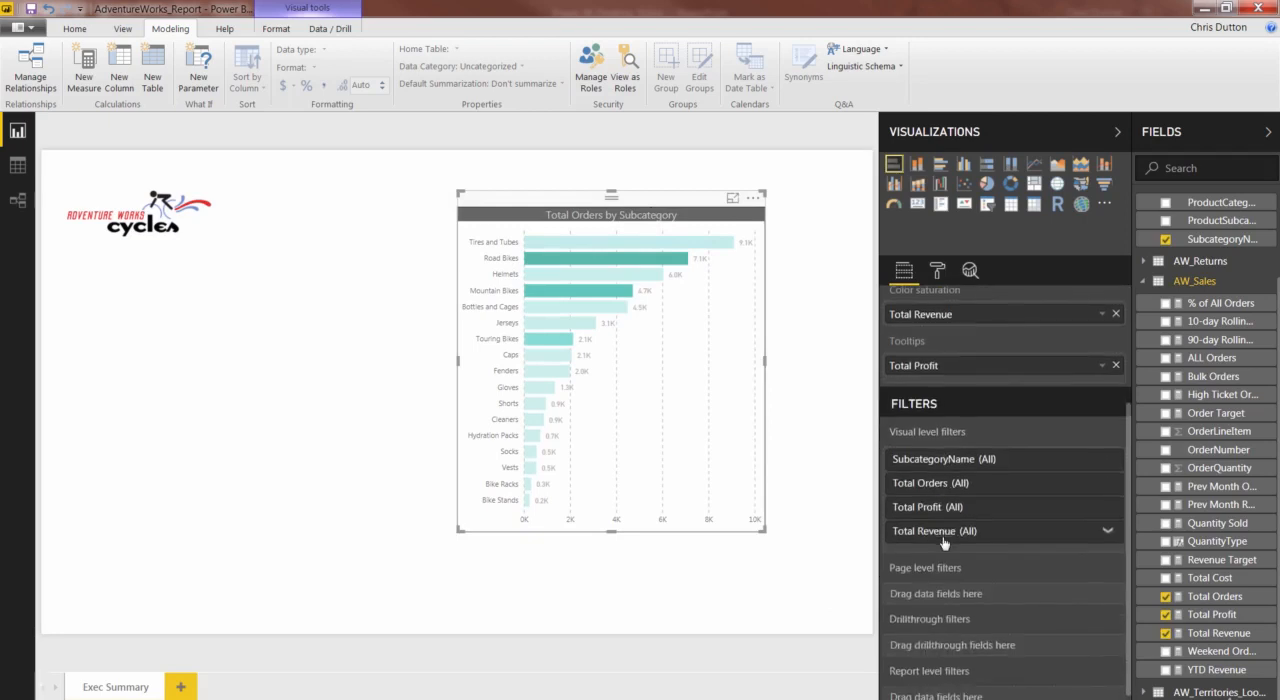
pyautogui.scroll(3, 940, 500)
pyautogui.click(937, 271)
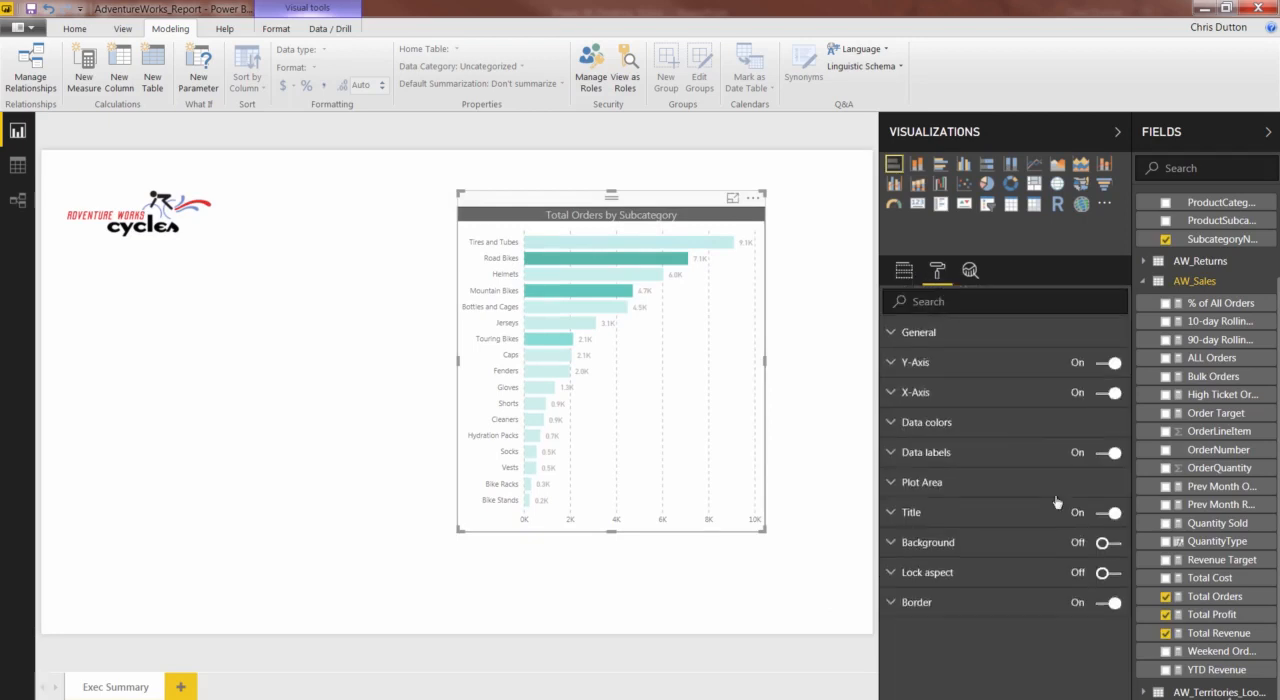
pyautogui.click(1103, 604)
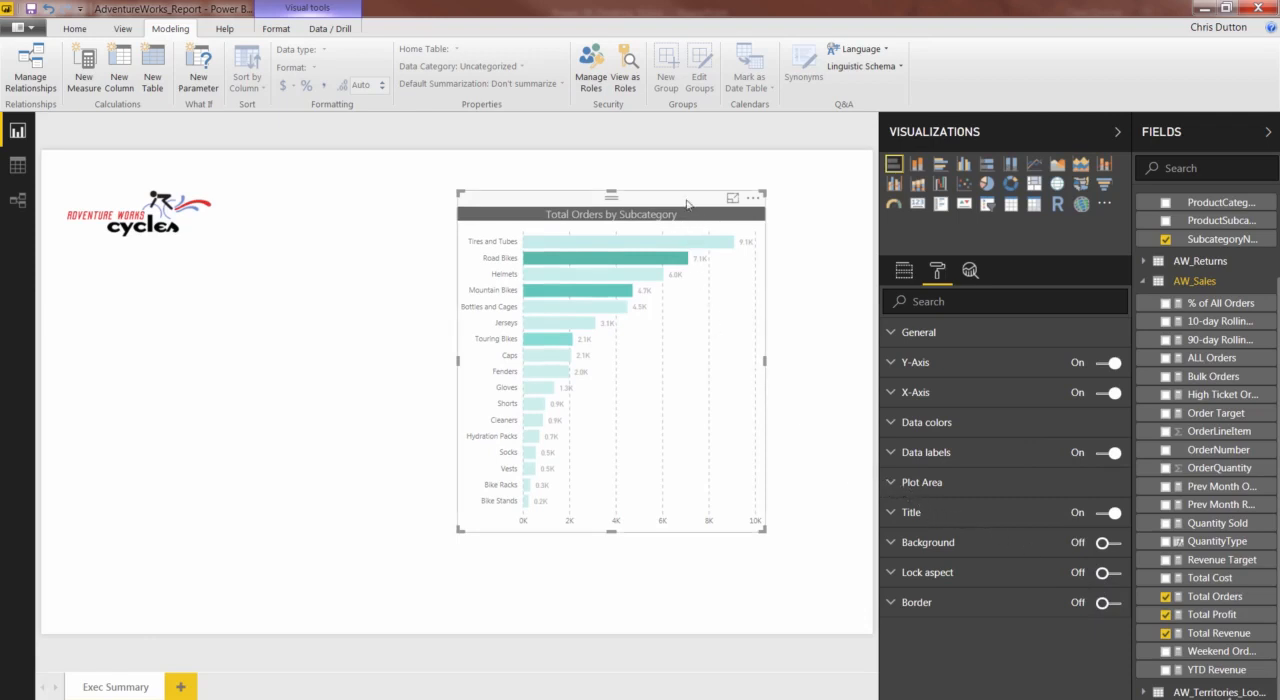
# - Move the bar chart beneath the AdventureWorks logo and narrow the Visualizations pane to enlarge the report canvas
pyautogui.moveTo(687, 204); pyautogui.dragTo(304, 288)
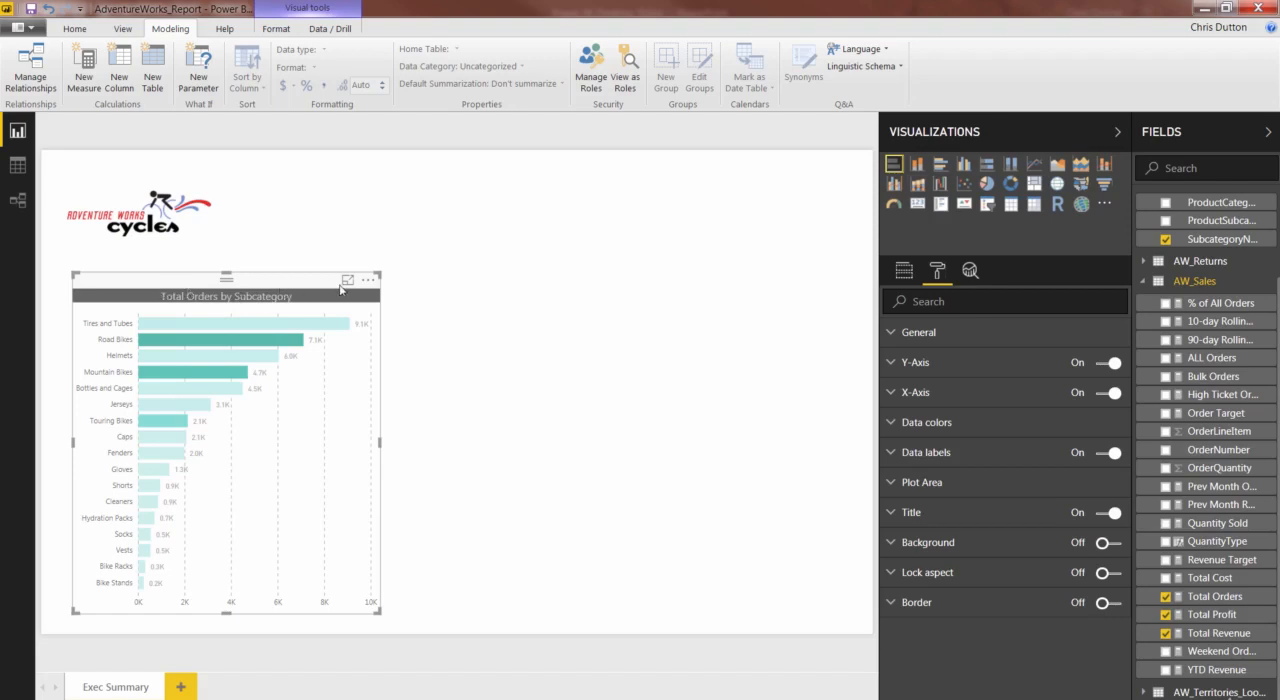
pyautogui.click(451, 308)
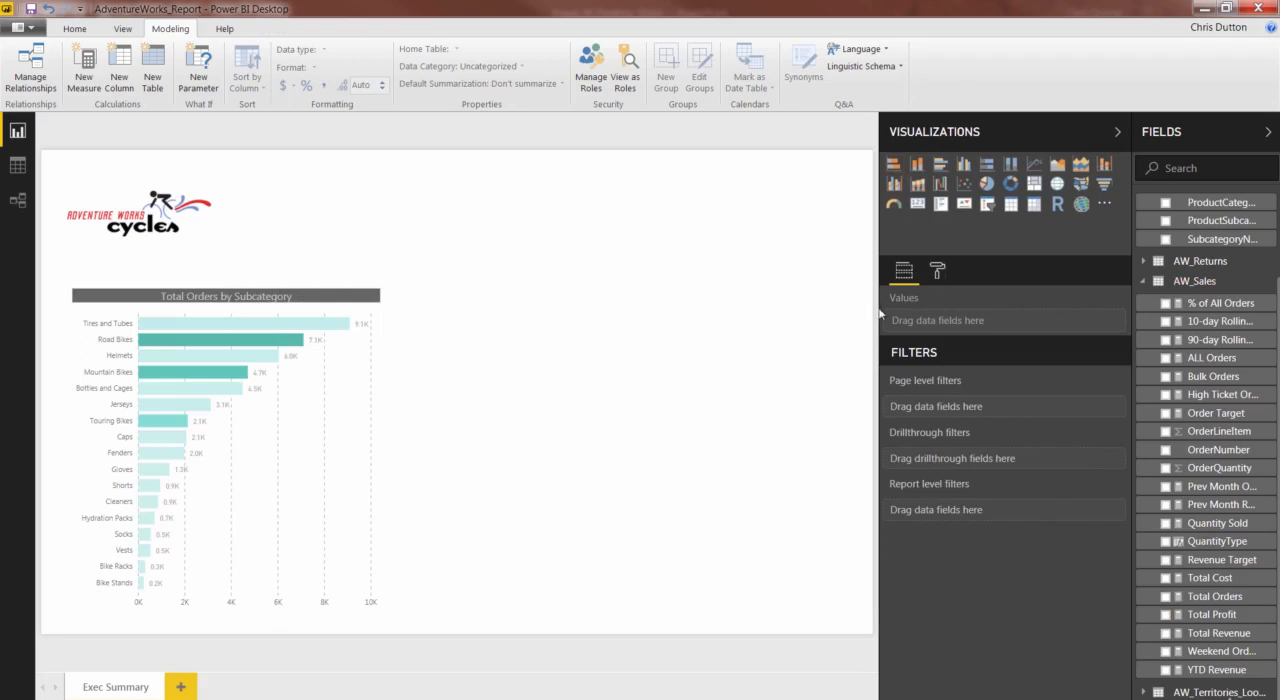
pyautogui.moveTo(878, 308); pyautogui.dragTo(929, 308)
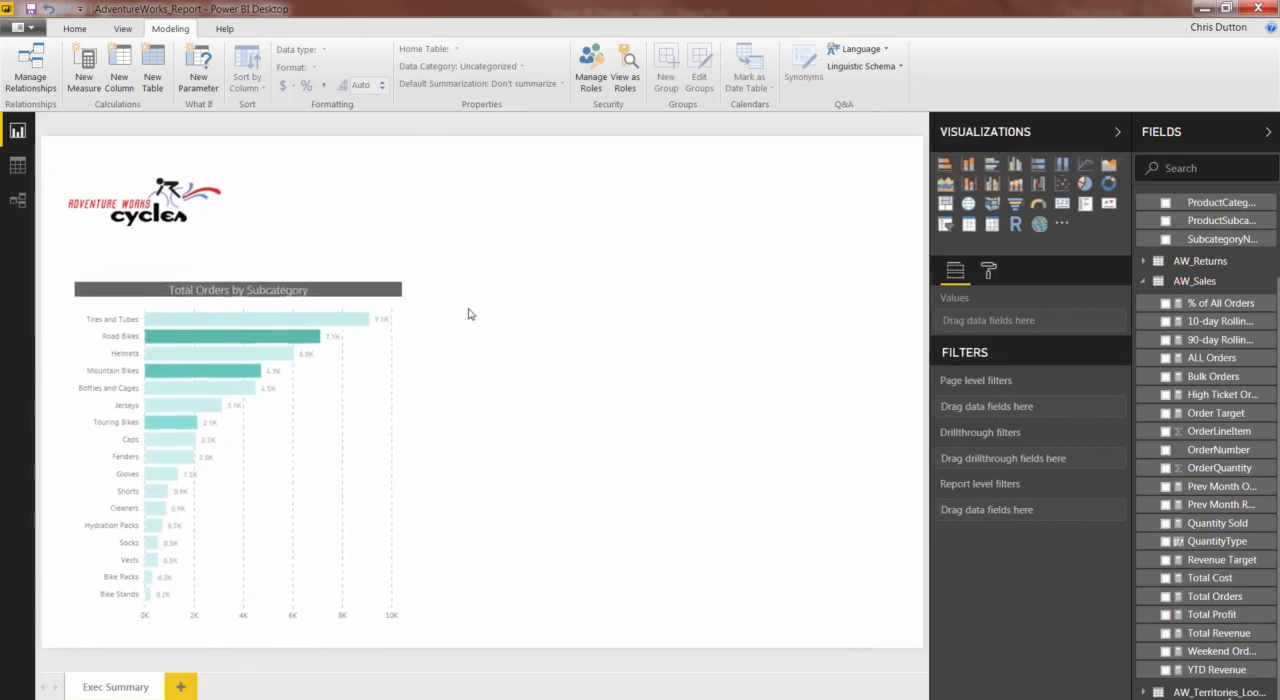